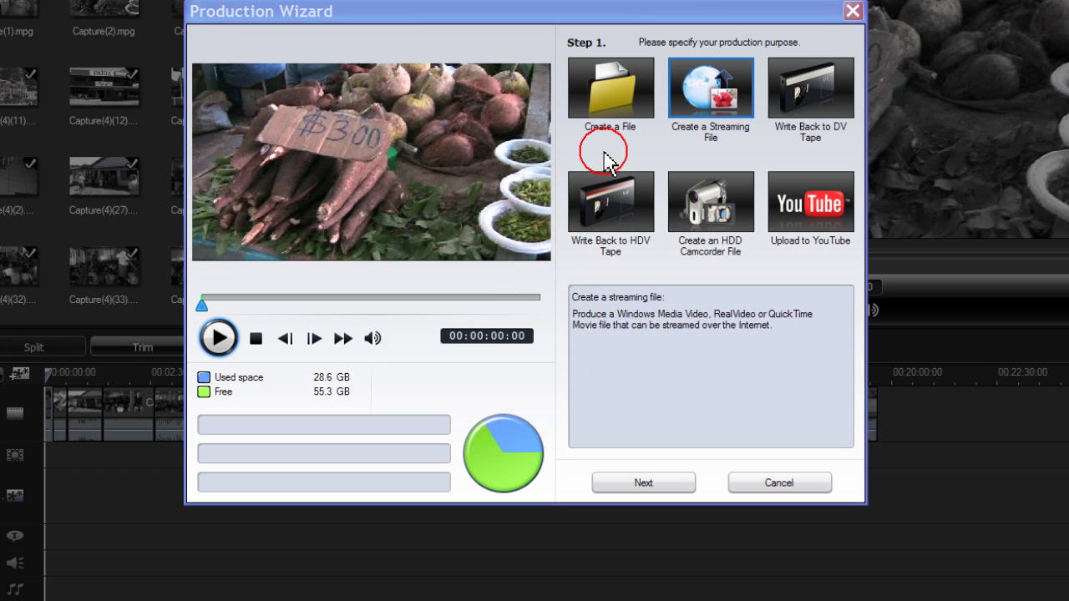
Produce to an AVI file using the DV-AVI profile type at PAL quality
left_click(607, 95)
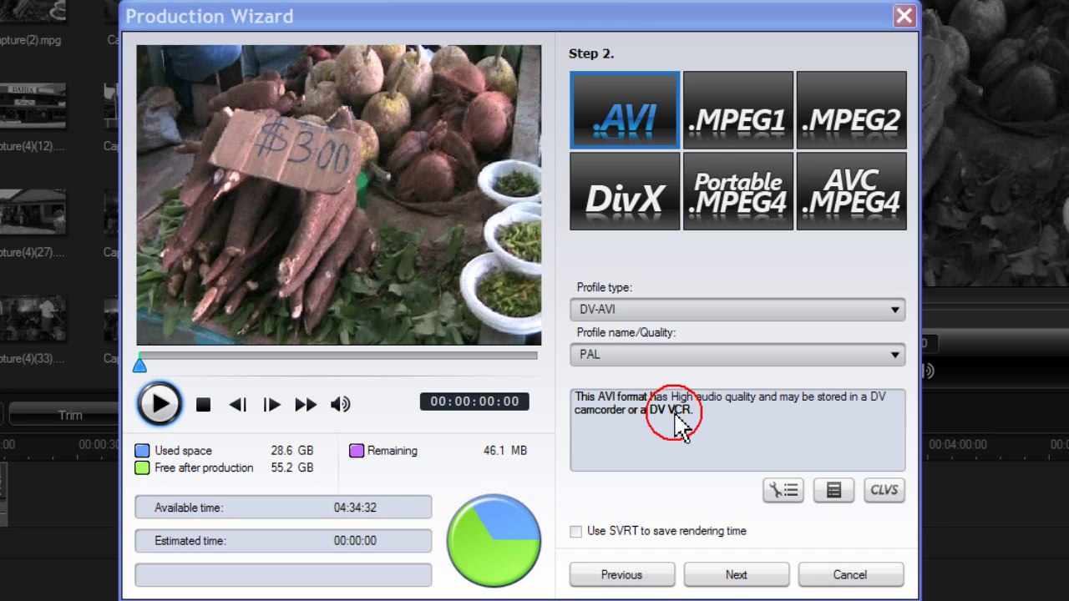
left_click(897, 310)
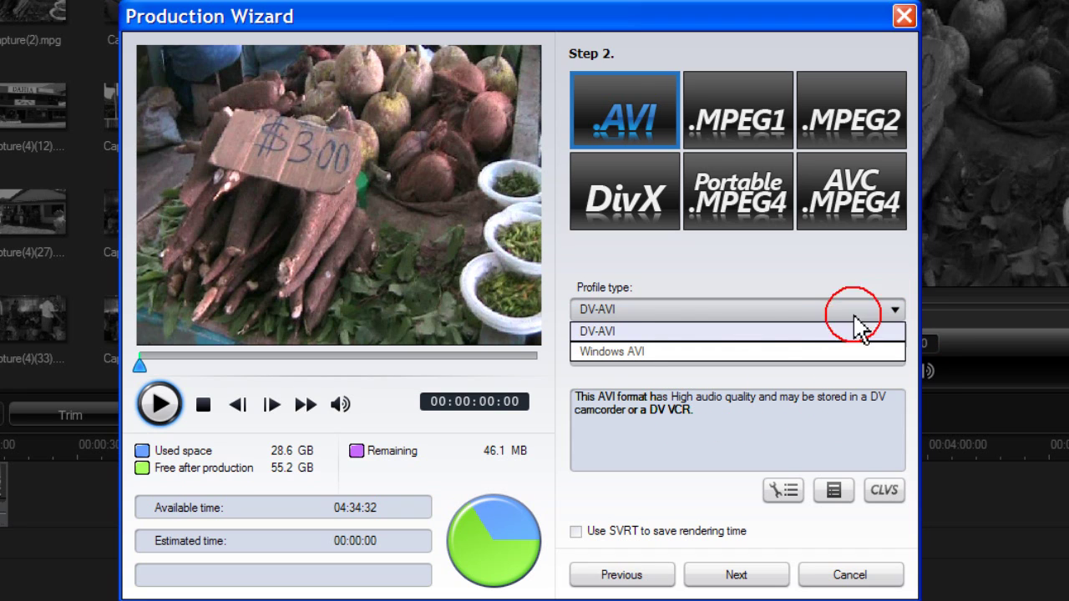
left_click(648, 351)
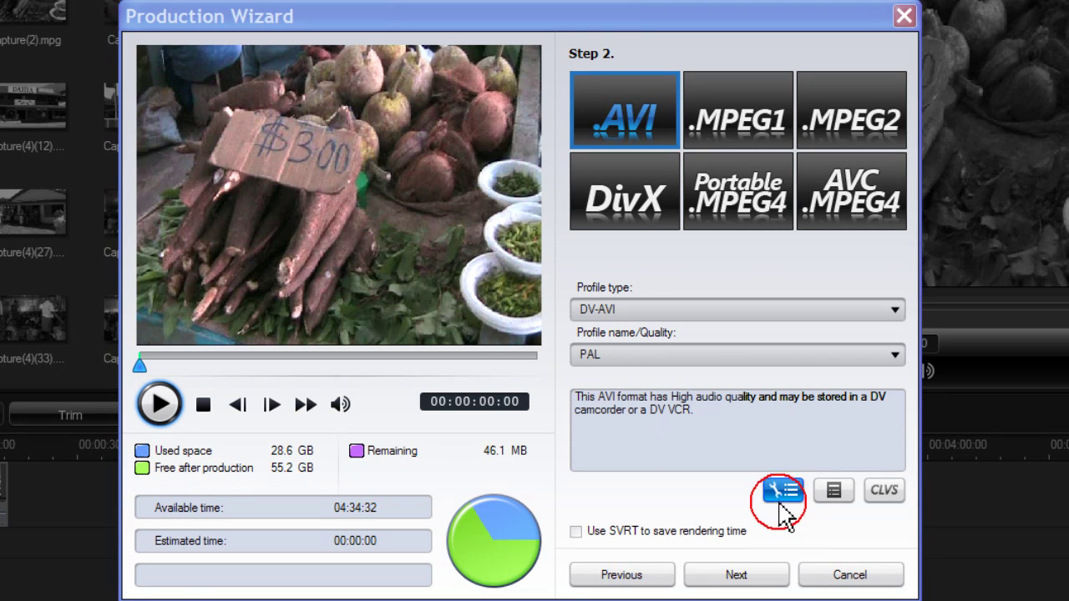
left_click(781, 492)
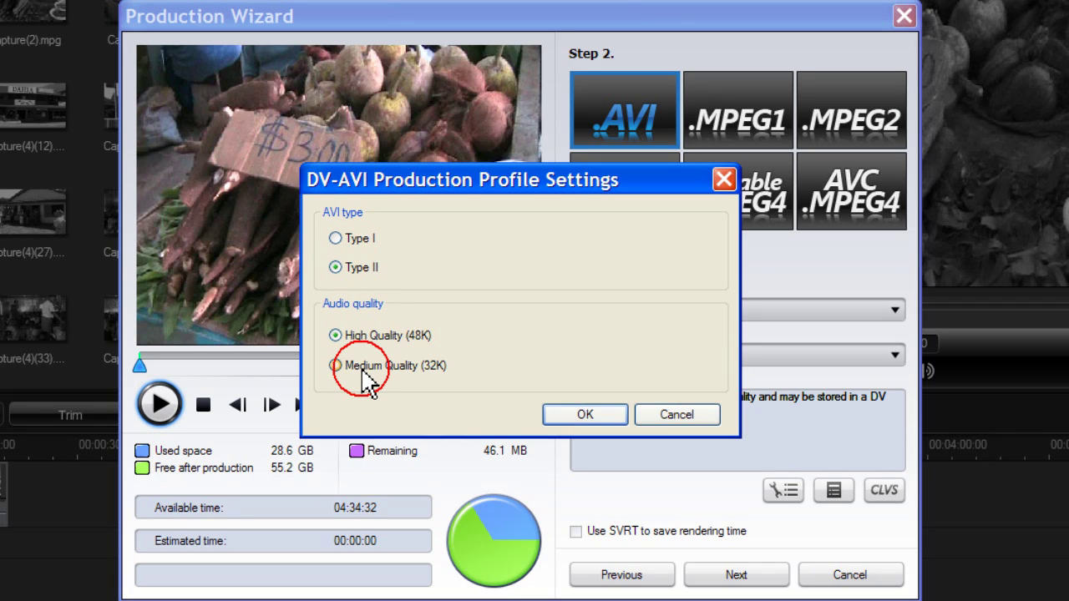
left_click(587, 415)
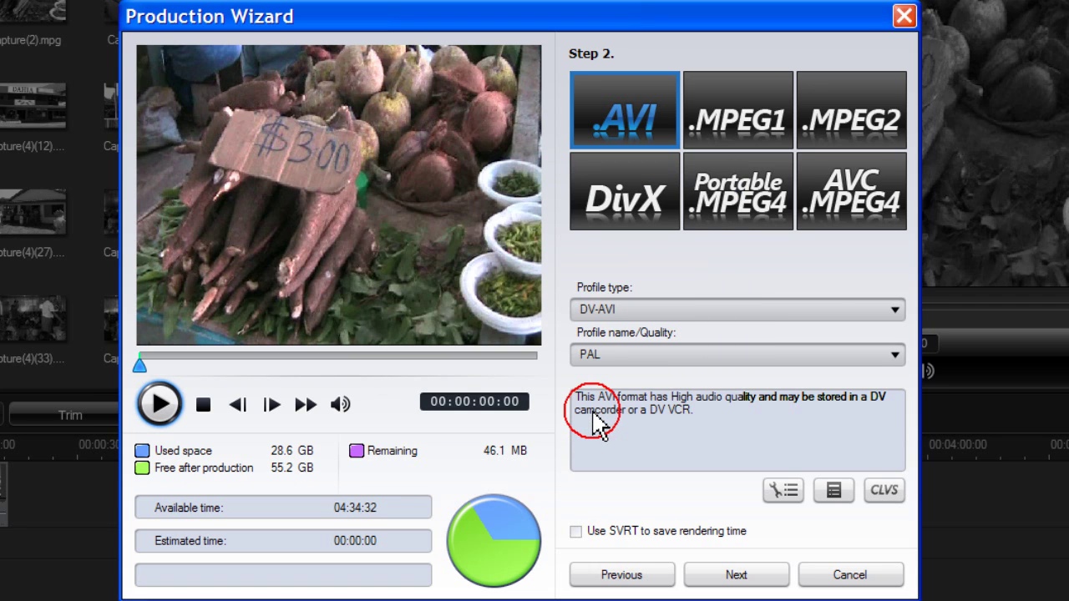
left_click(833, 491)
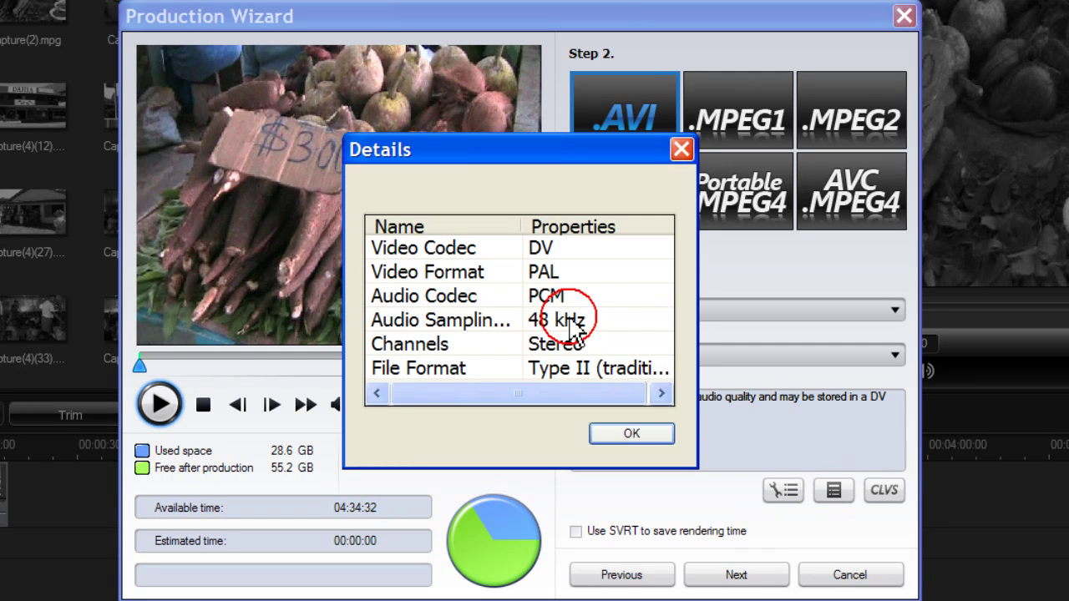
left_click(628, 440)
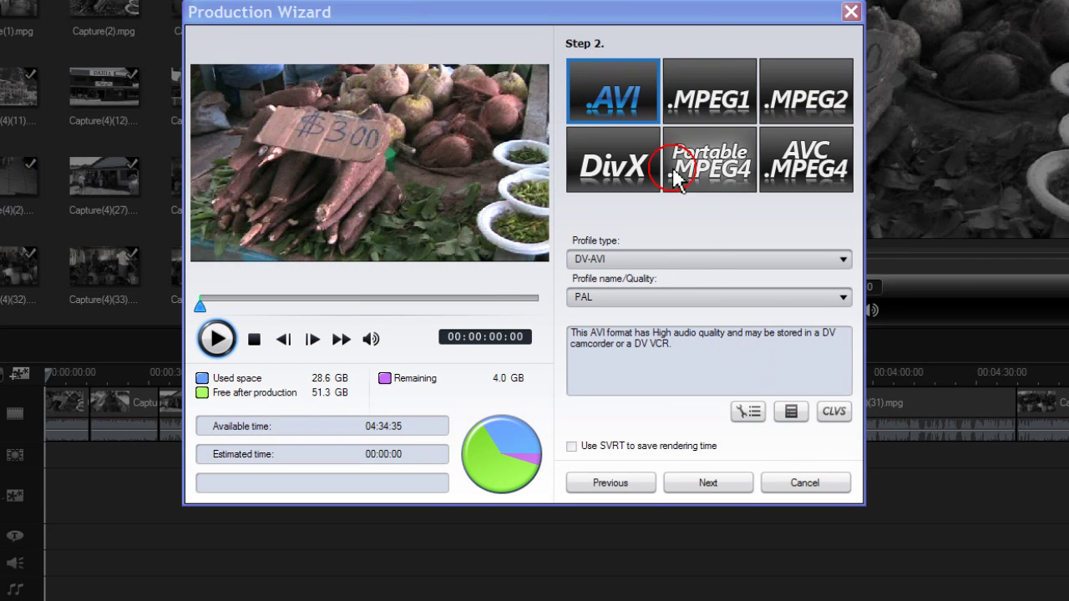
Apply CyberLink VirtualSpeaker in the Living Room environment after trying Theater and Stadium, then continue to Step 3
left_click(832, 411)
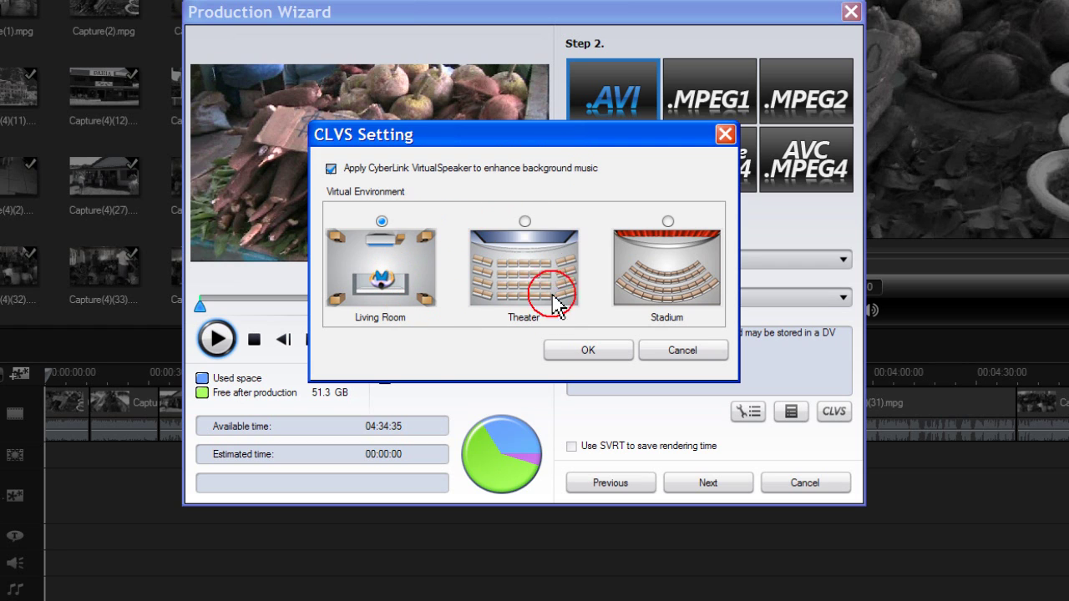
left_click(525, 221)
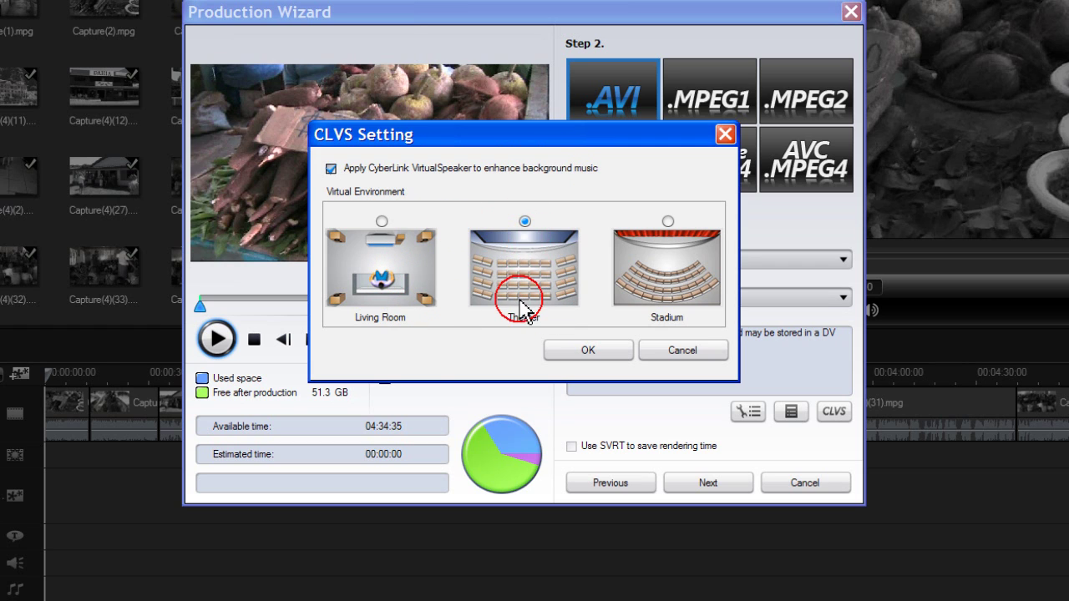
left_click(667, 221)
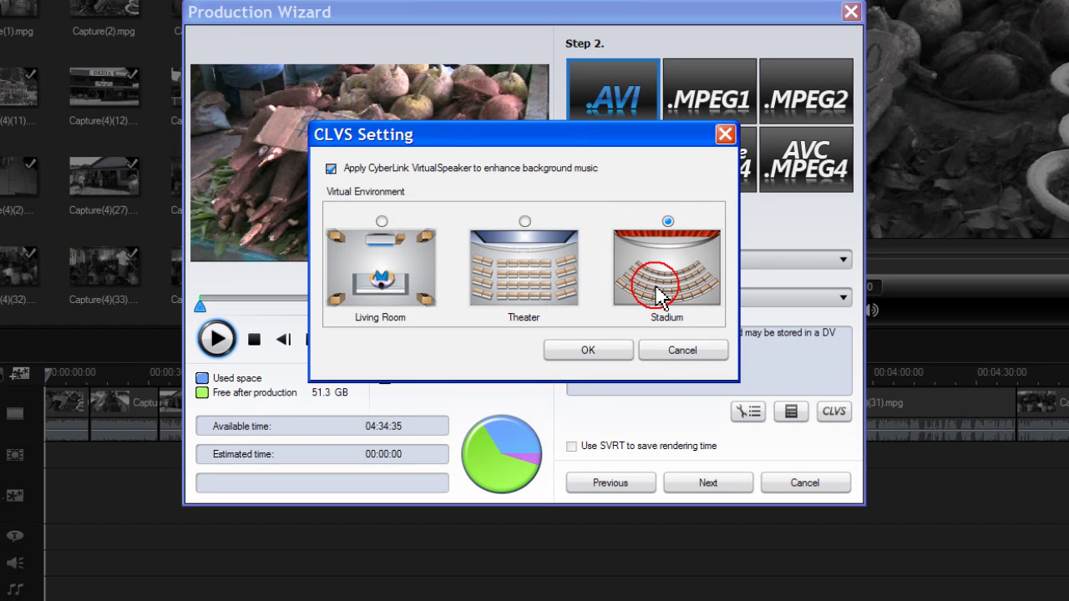
left_click(382, 222)
left_click(587, 354)
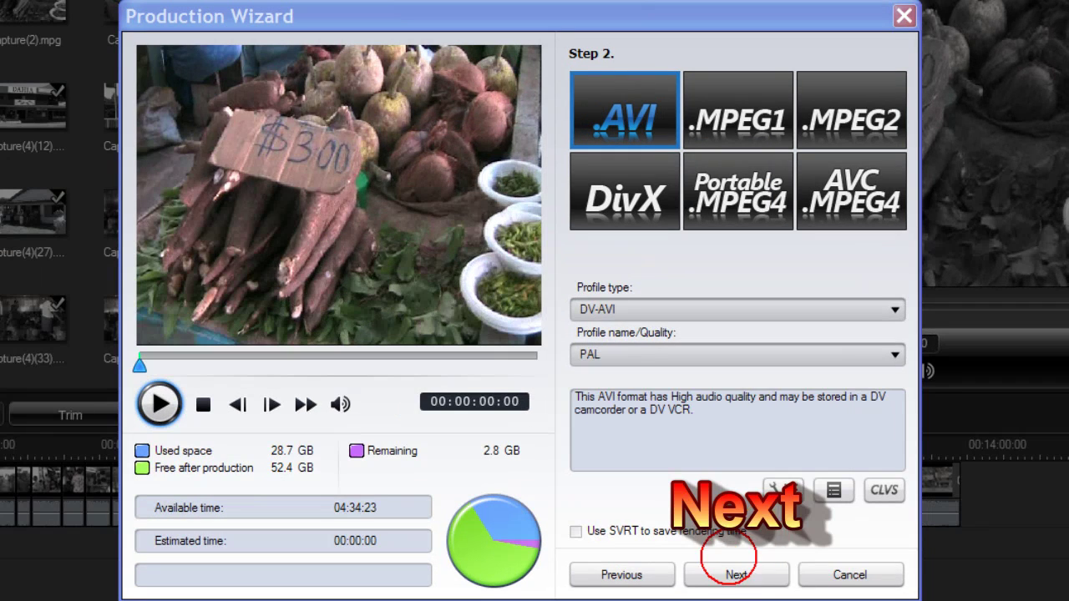
left_click(706, 485)
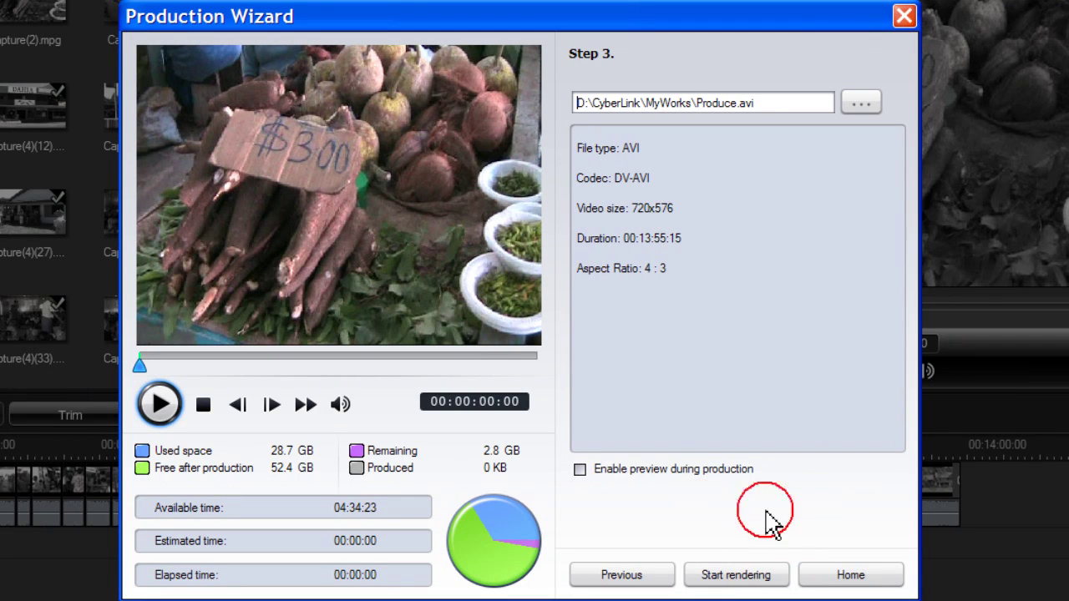
Check the output path D:\CyberLink\MyWorks\Produce.avi and start rendering the DV-AVI file
left_click(855, 108)
left_click(647, 508)
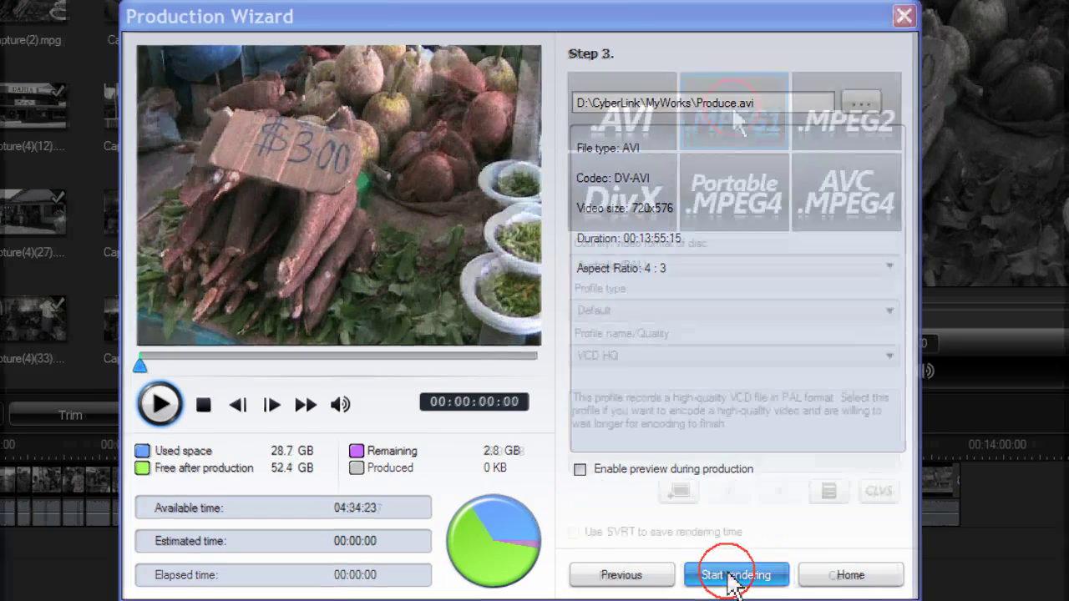
Go through the MPEG format tiles, ending on MPEG-2 with the Australia (PAL) DVD HQ profile
left_click(734, 116)
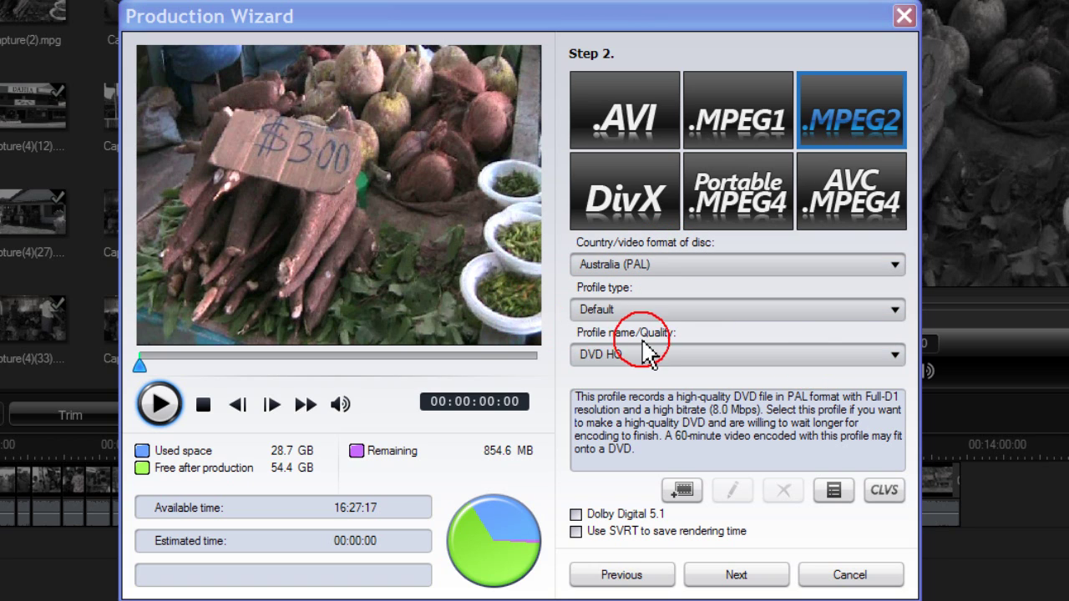
left_click(895, 356)
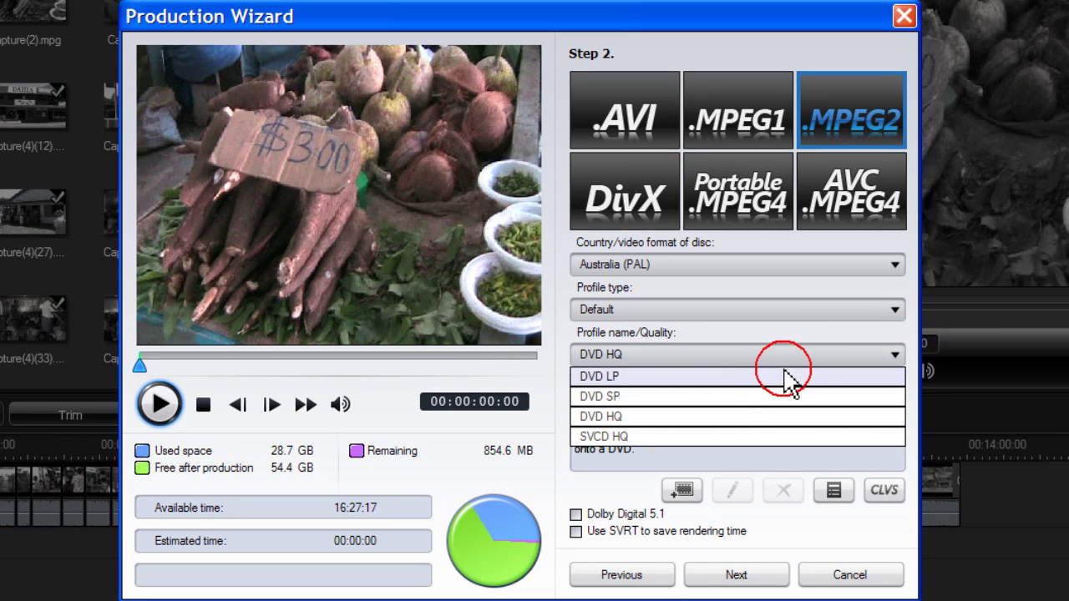
left_click(895, 354)
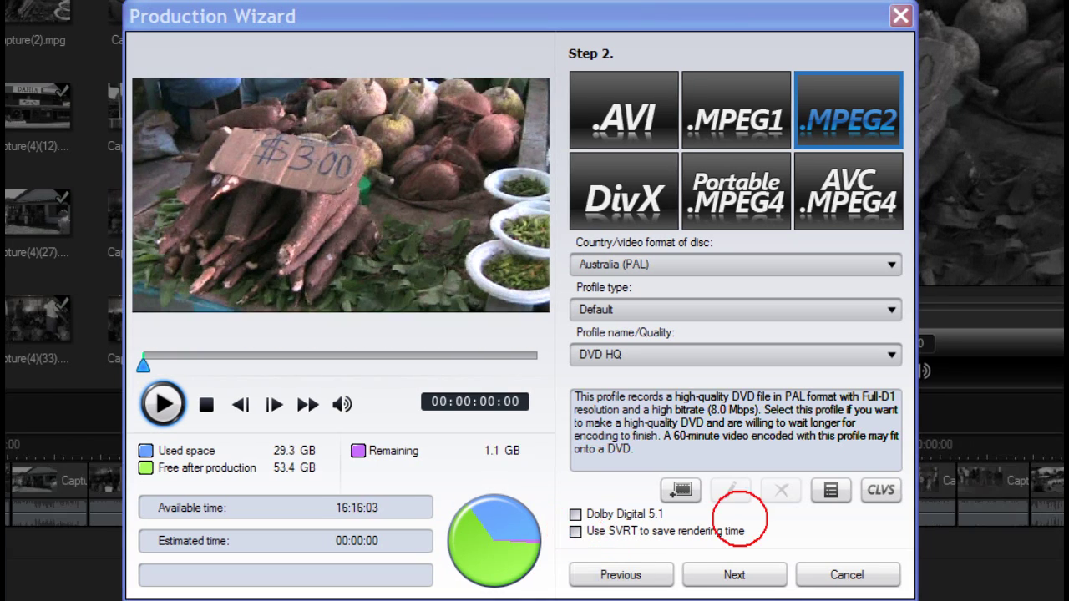
Create a new MPEG-2 profile at 720x576 (DVD PAL) with speed/quality lowered to 4
left_click(682, 493)
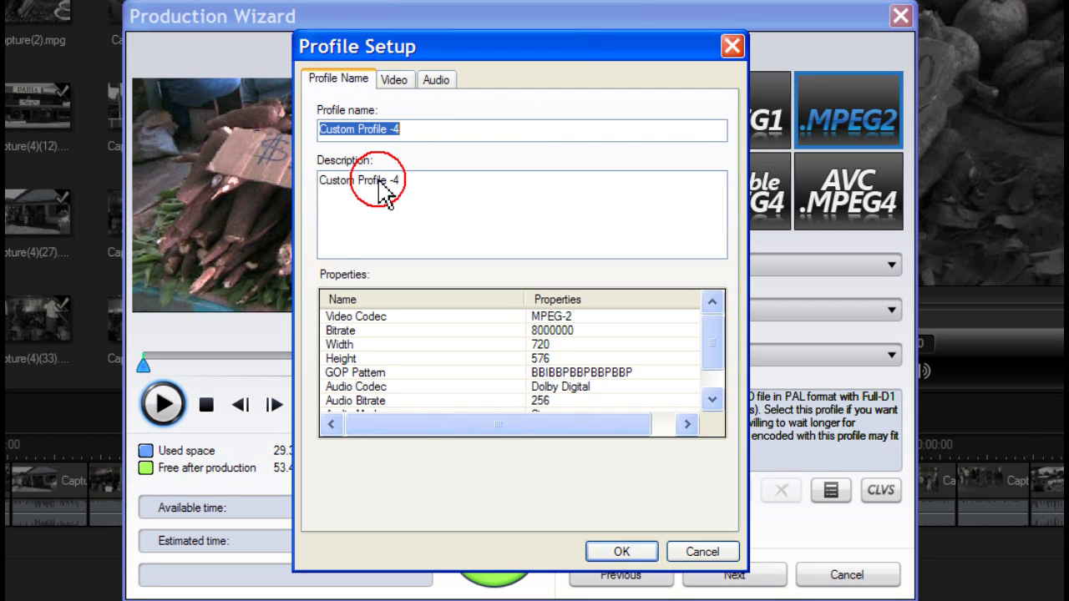
left_click(396, 82)
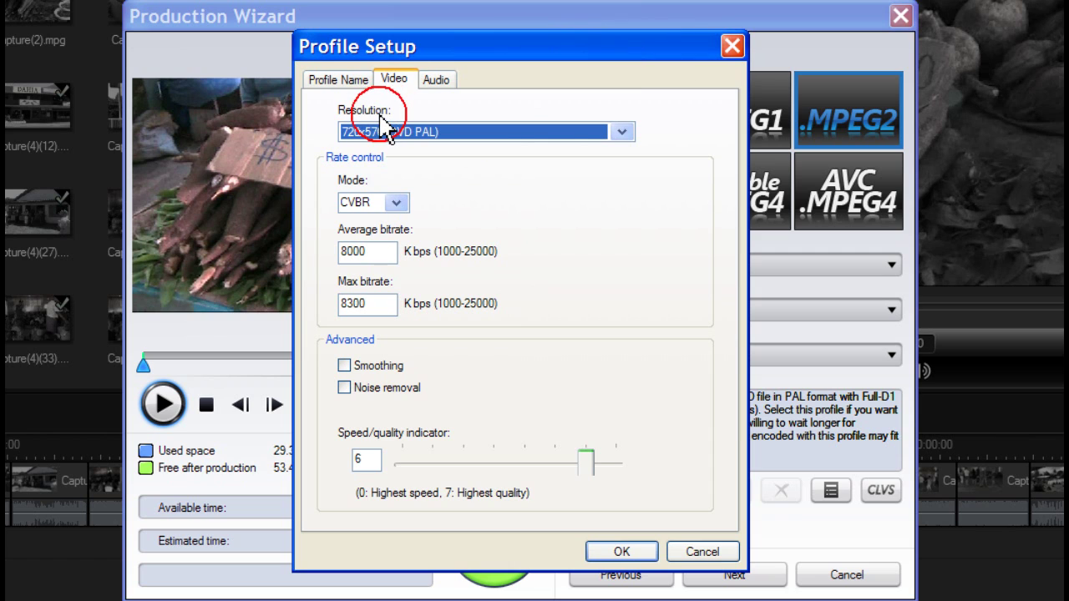
left_click(622, 135)
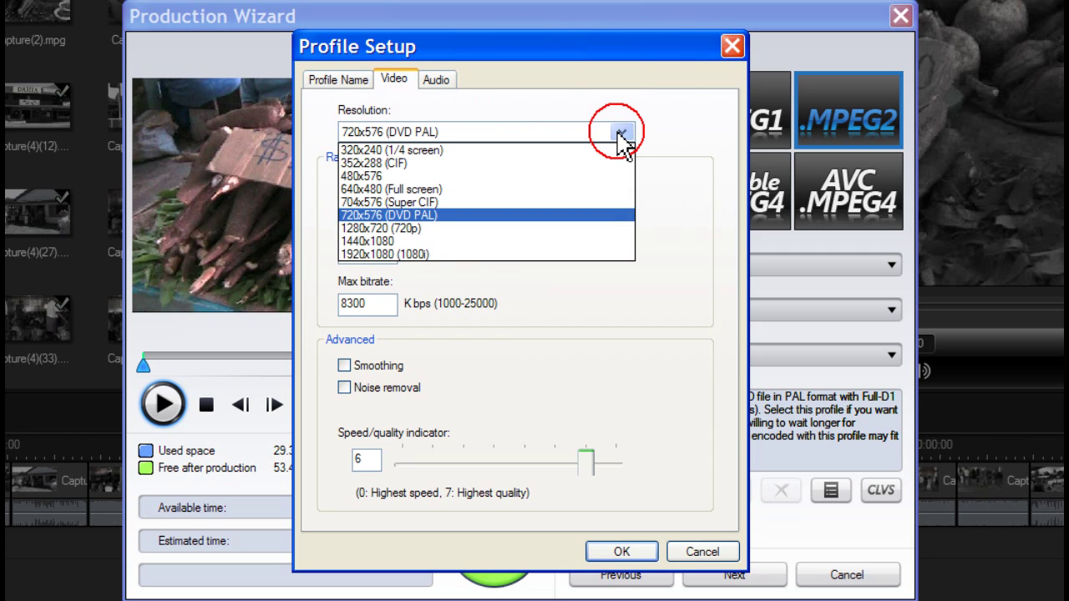
left_click(623, 139)
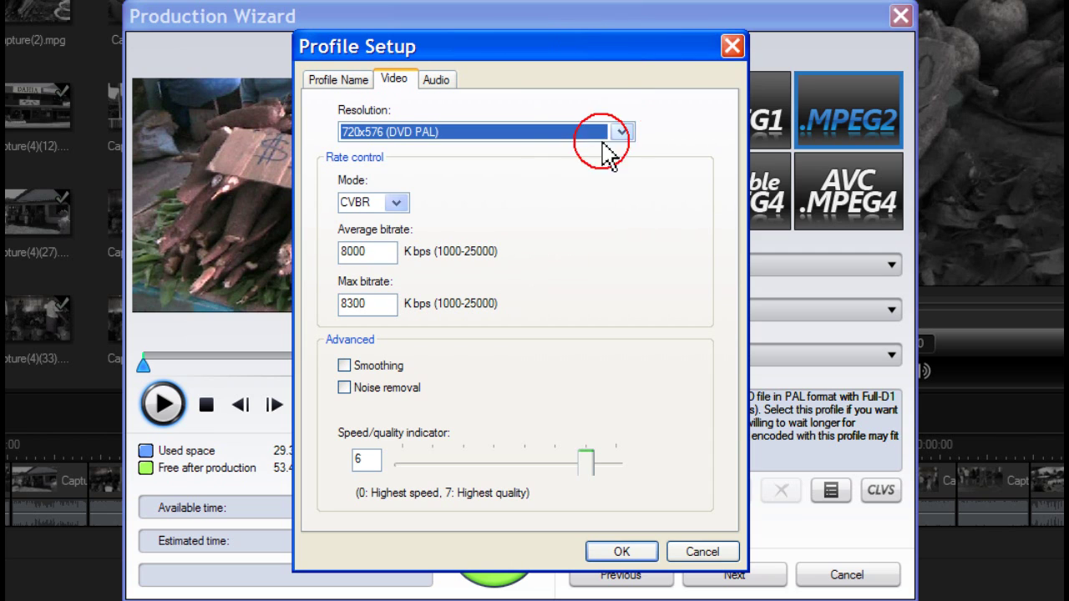
left_click(389, 374)
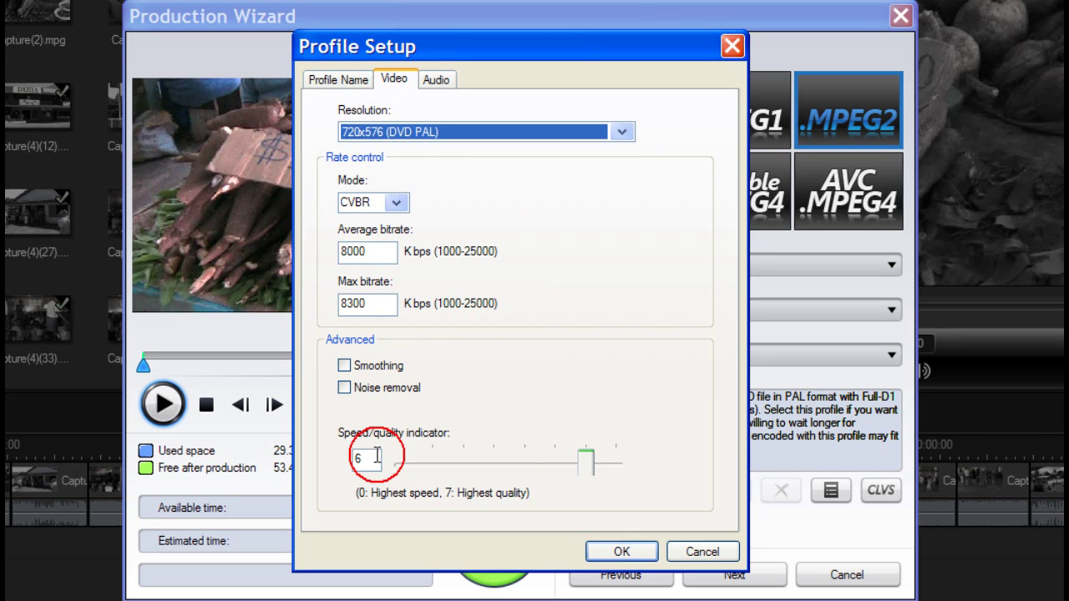
left_click_drag(584, 468, 541, 482)
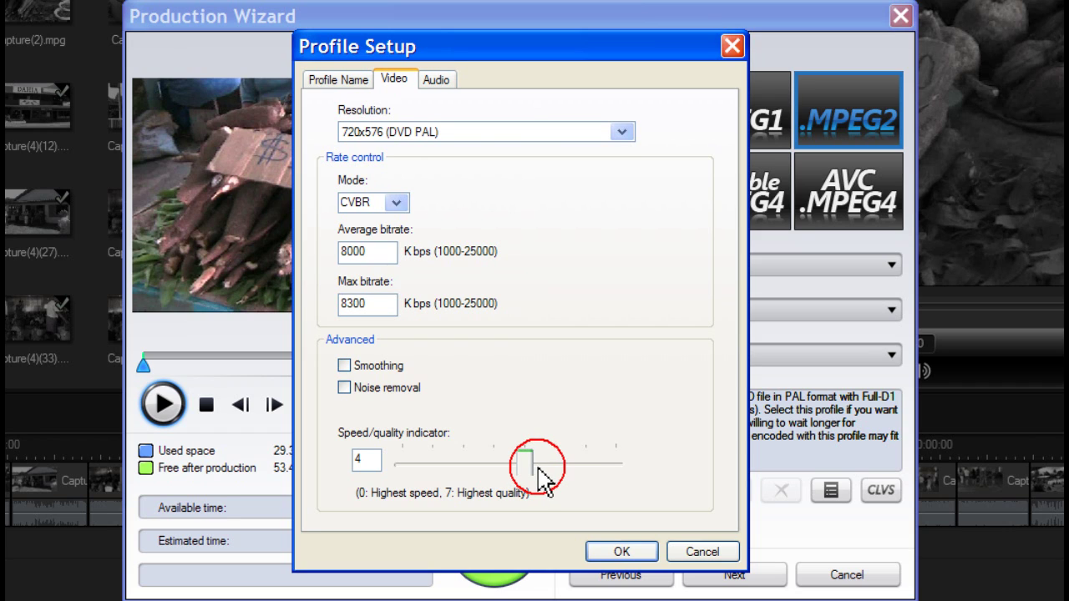
left_click(435, 81)
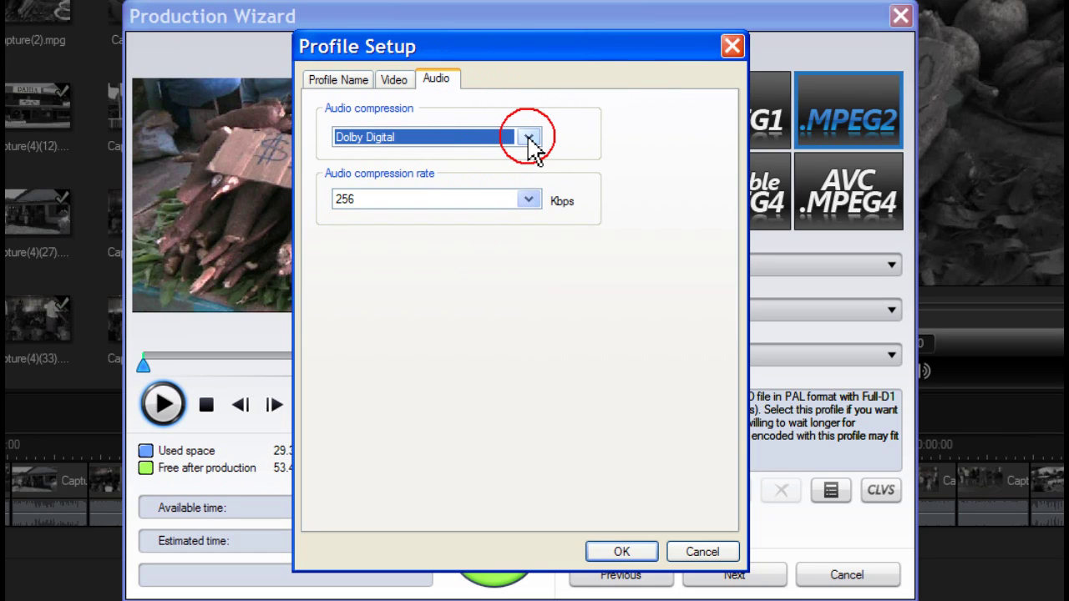
Keep Dolby Digital audio at 256 Kbps and save the custom MPEG-2 profile
left_click(530, 139)
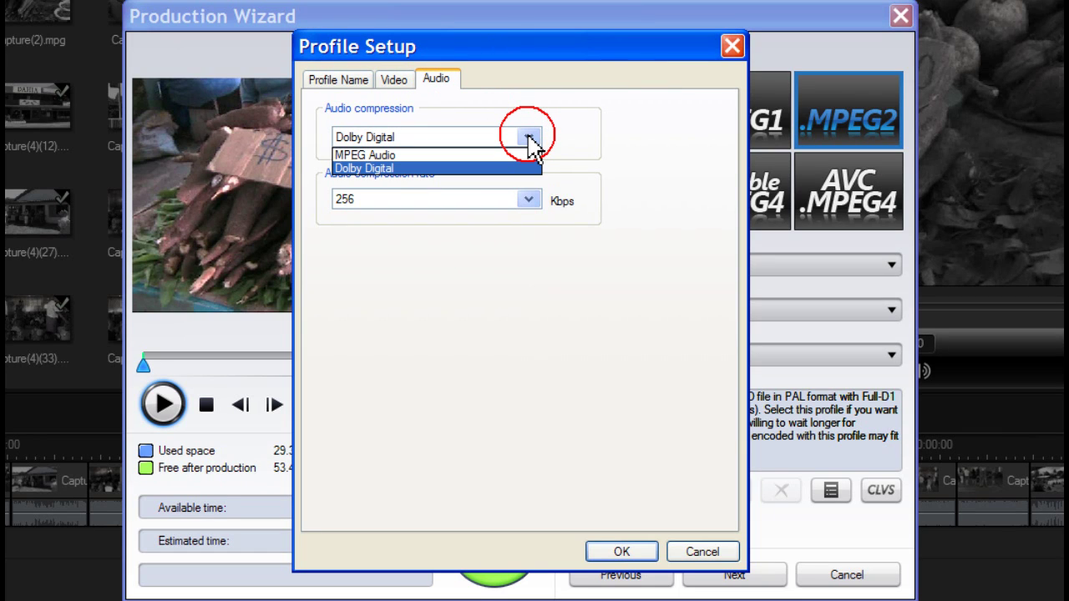
left_click(529, 139)
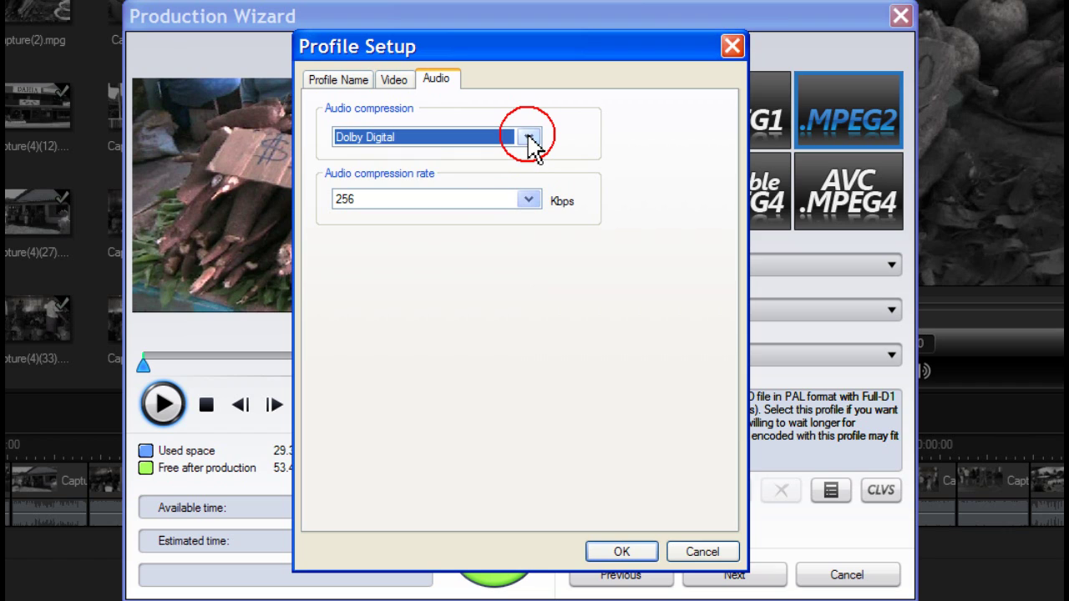
left_click(529, 200)
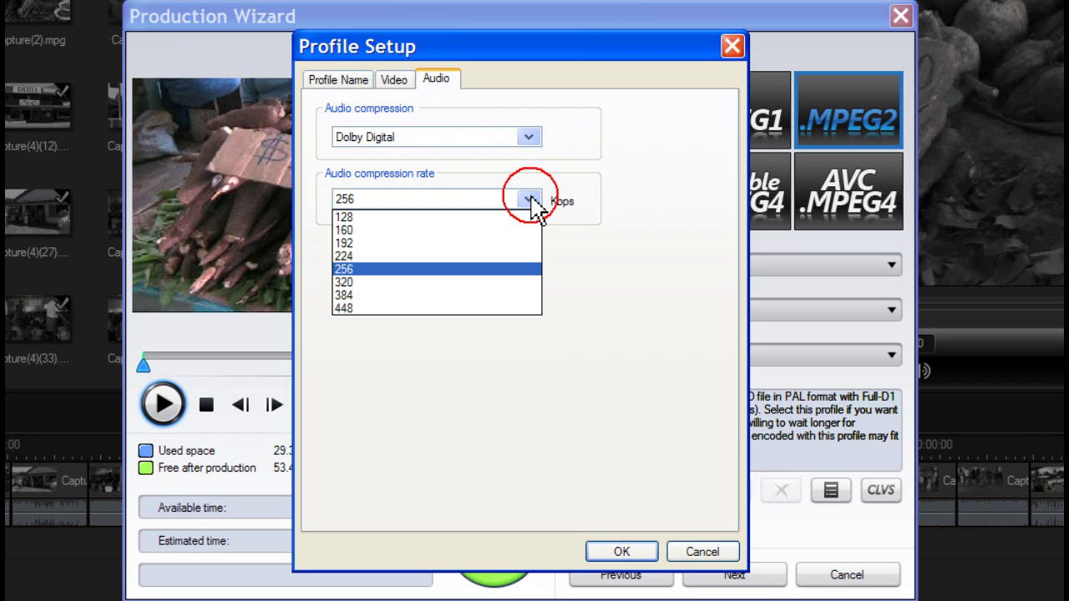
left_click(531, 198)
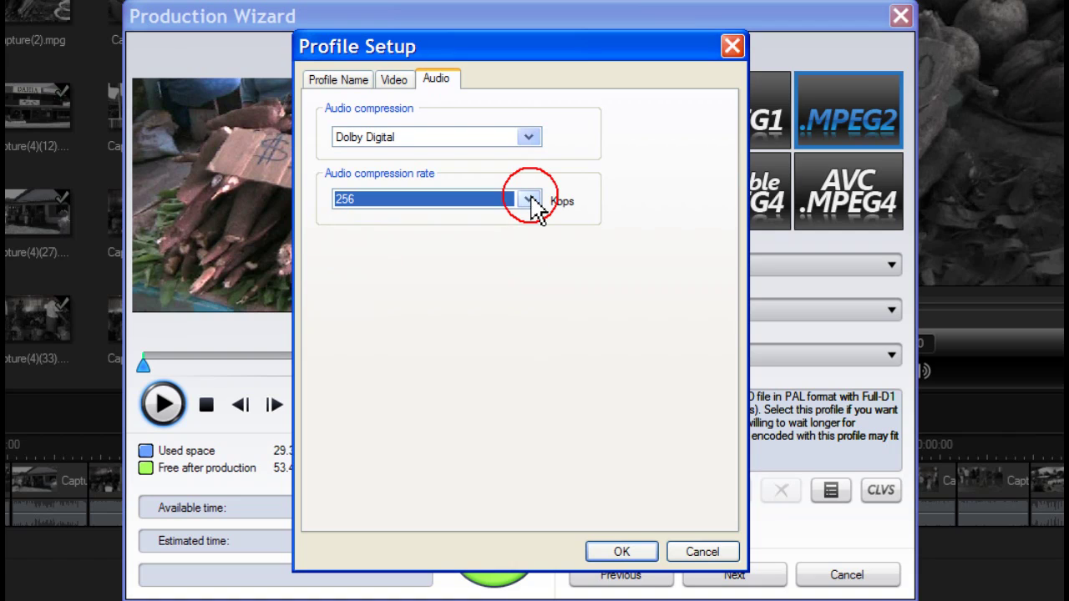
left_click(622, 552)
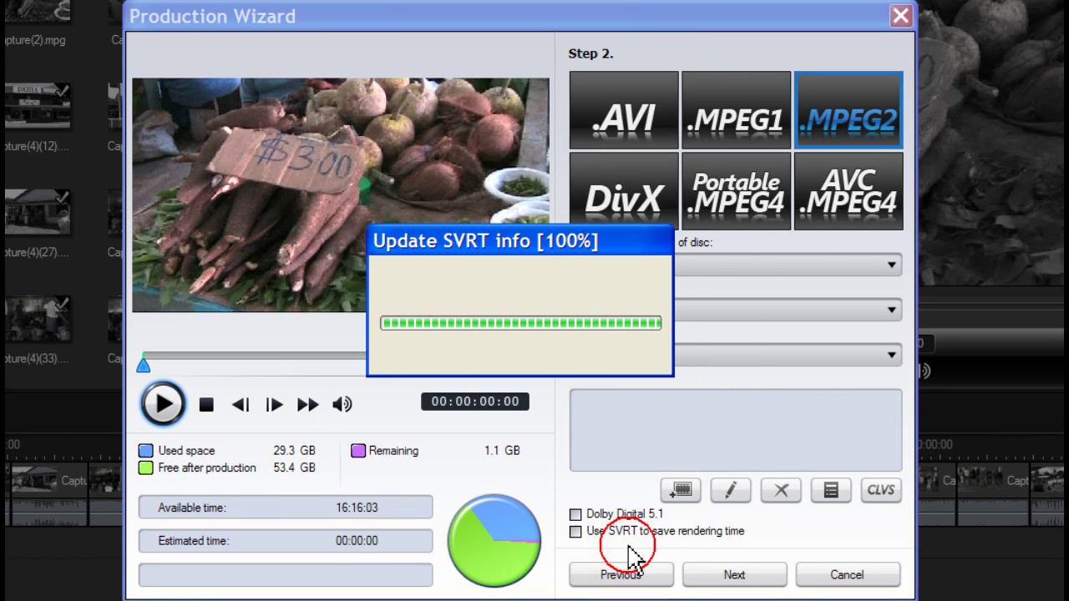
Reopen and confirm the custom MPEG-2 profile, then move past the MPEG-2 settings
left_click(729, 490)
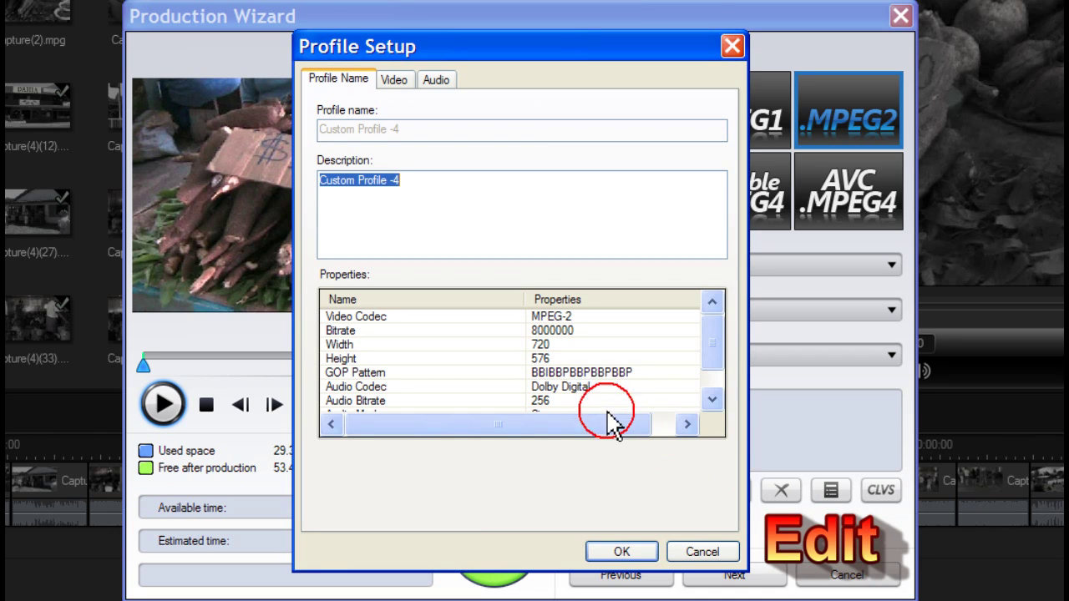
left_click(620, 552)
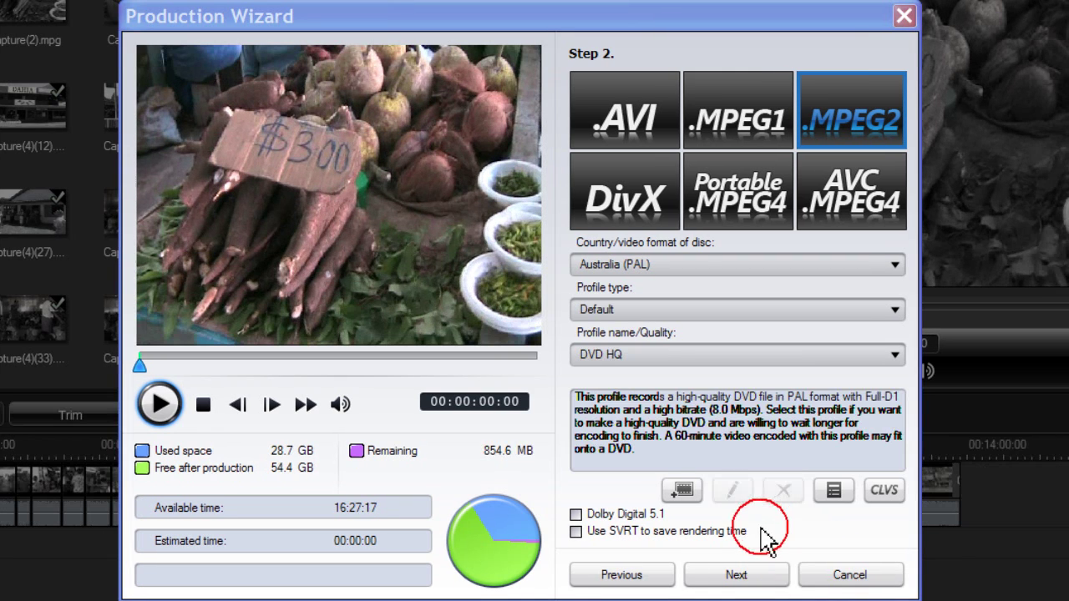
left_click(725, 575)
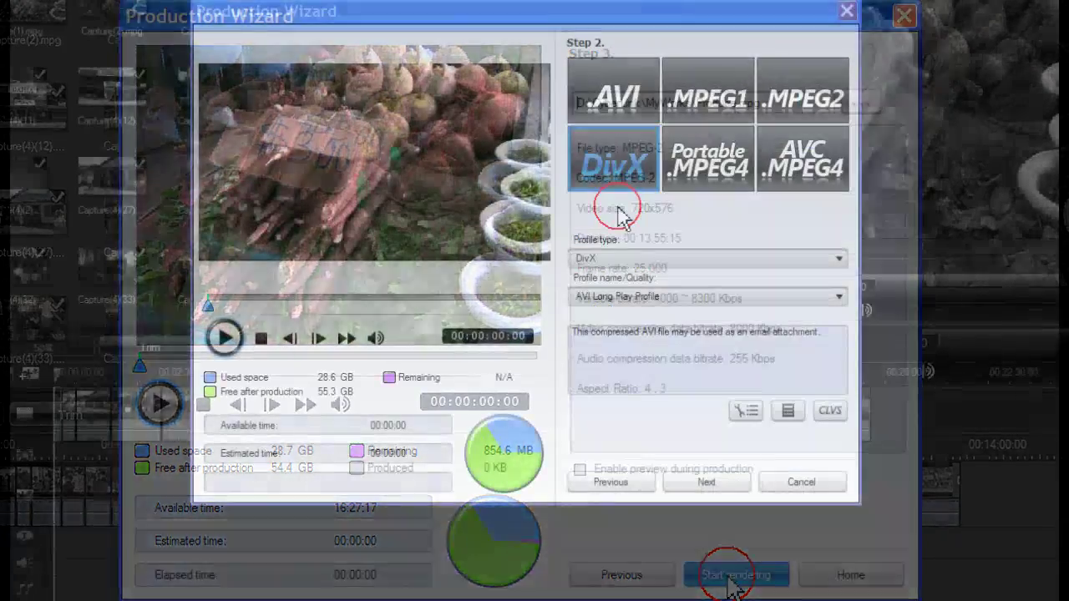
Choose DivX output and set its quality to the AVI High Quality Profile
left_click(617, 167)
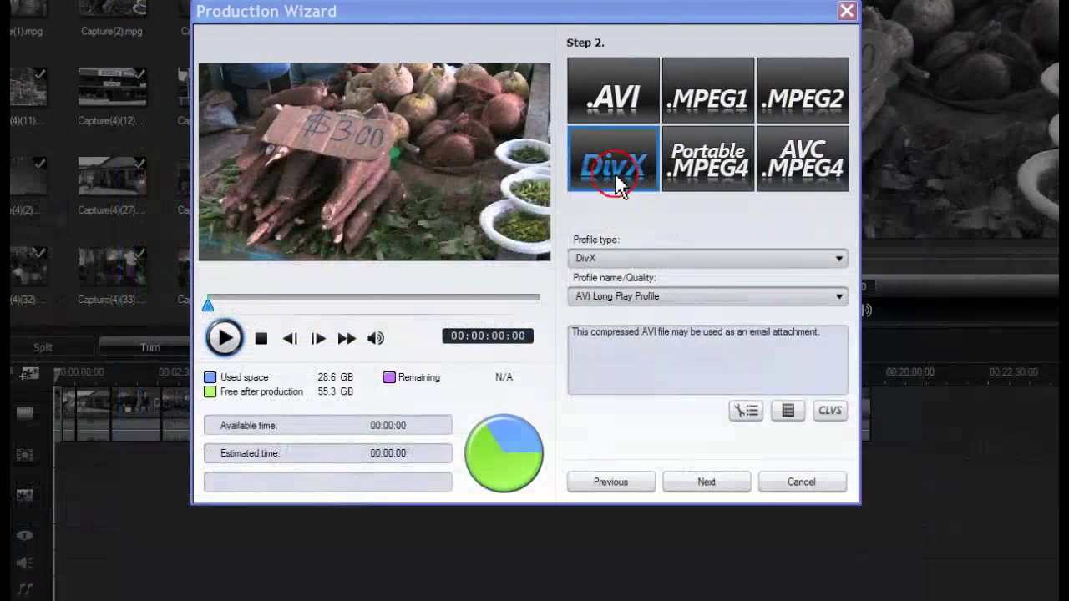
left_click(839, 297)
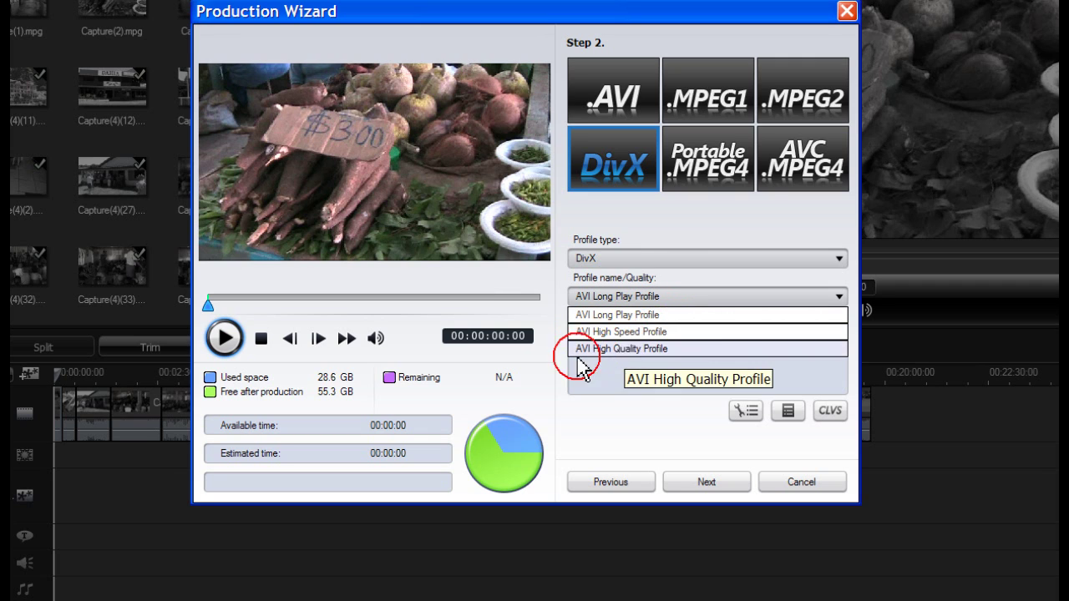
left_click(655, 350)
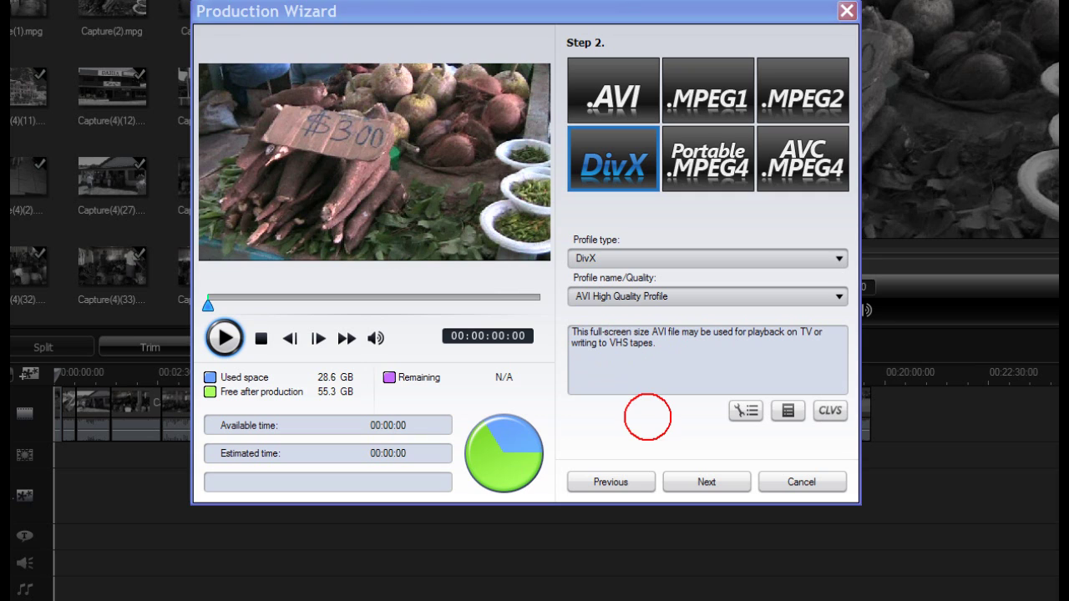
In AVI profile settings, keep the DivX 6.8.4 codec and Video and audio, reviewing codec properties
left_click(742, 411)
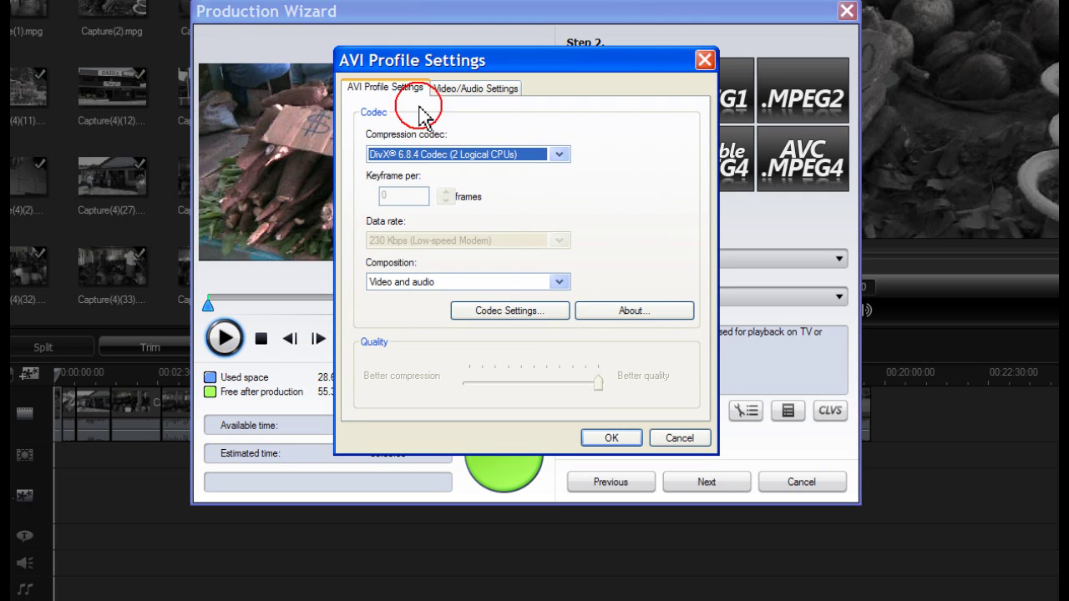
left_click(473, 88)
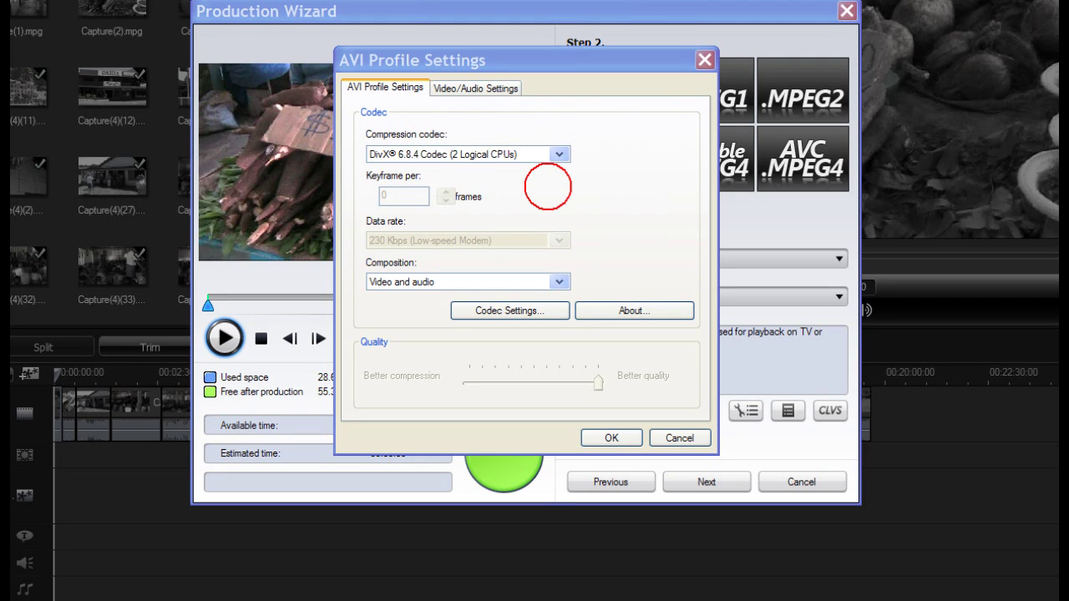
left_click(399, 155)
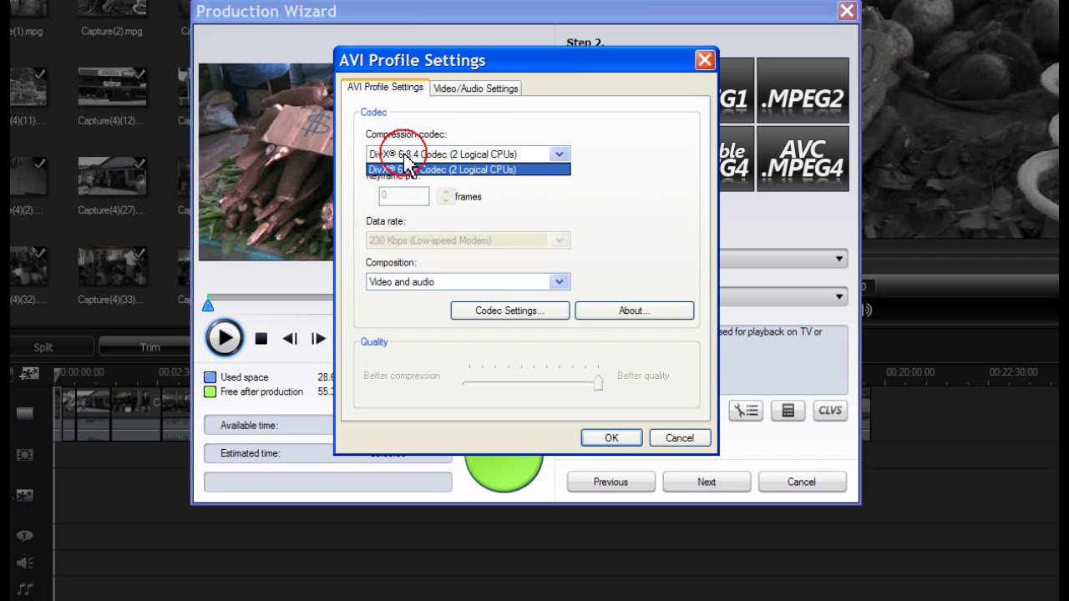
left_click(558, 155)
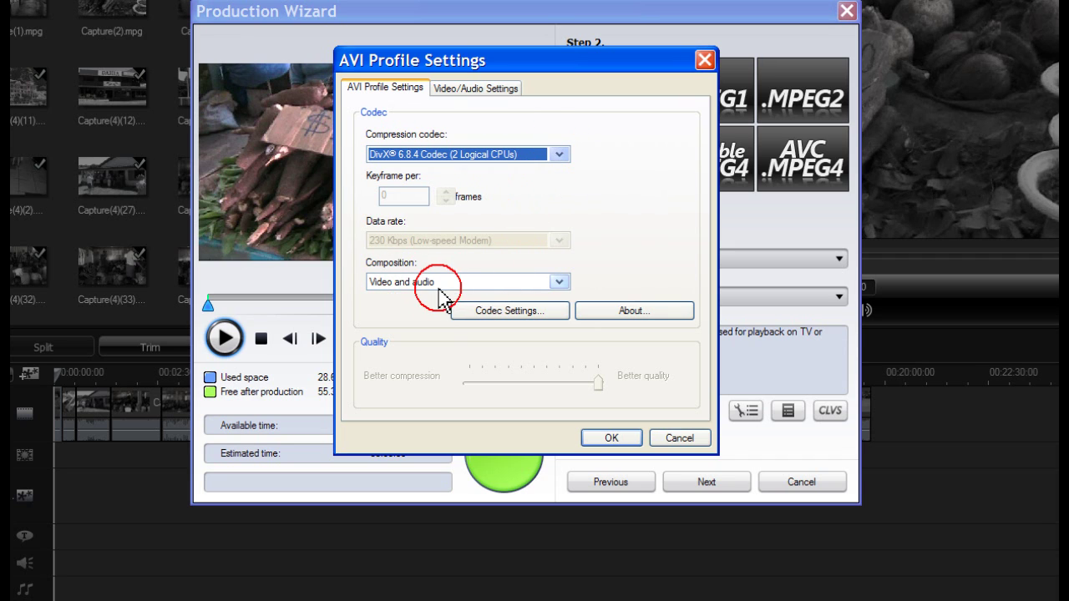
left_click(557, 284)
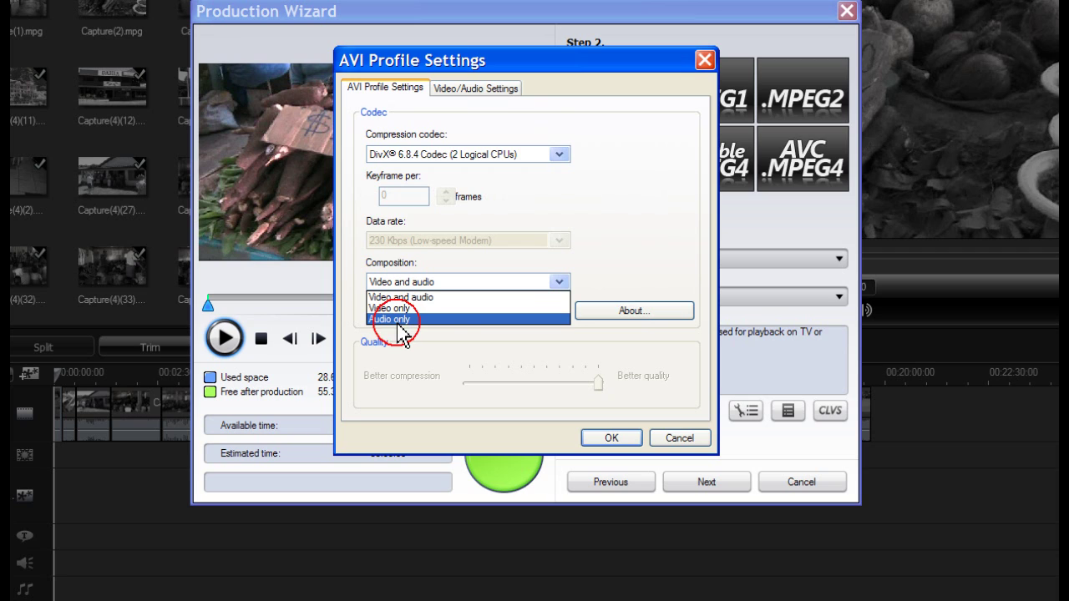
left_click(558, 283)
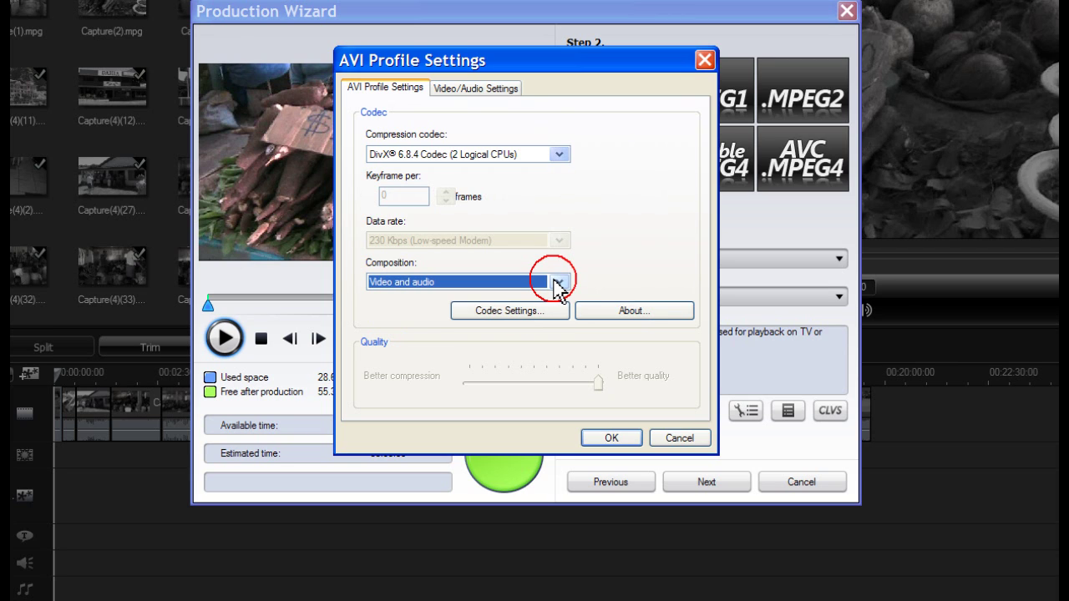
left_click(512, 311)
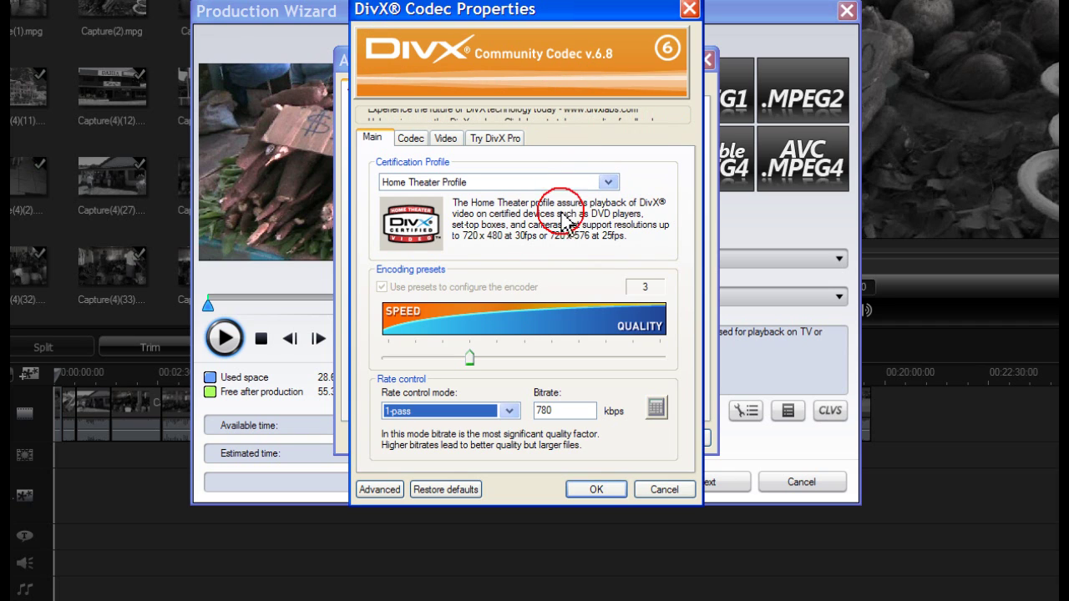
left_click(595, 491)
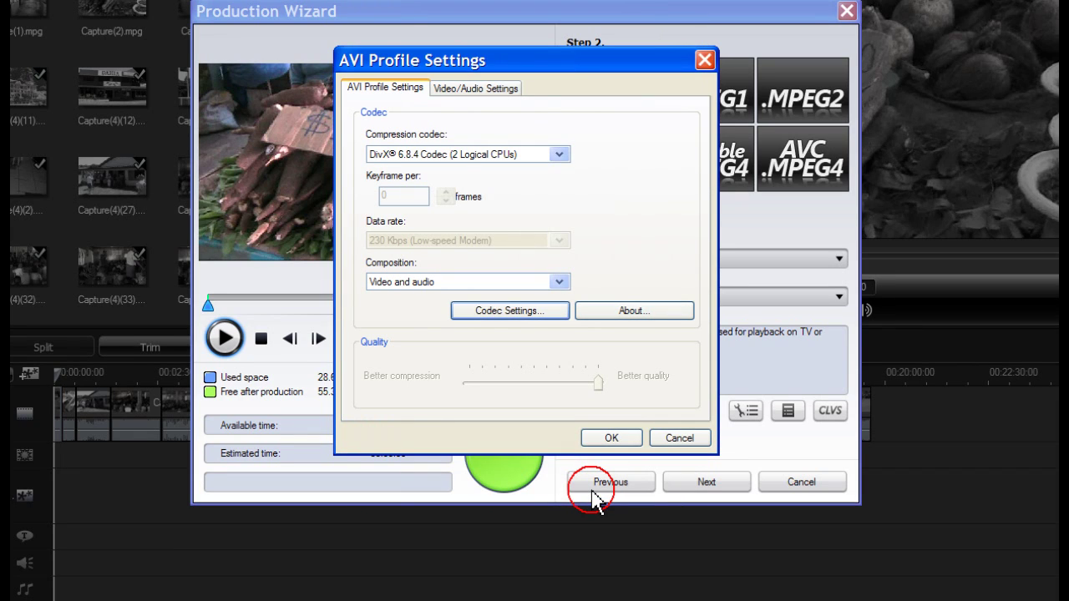
Browse the audio format and attribute lists, keeping MPEG Layer-3 24000Hz Mono 56 Kbps, and confirm
left_click(477, 91)
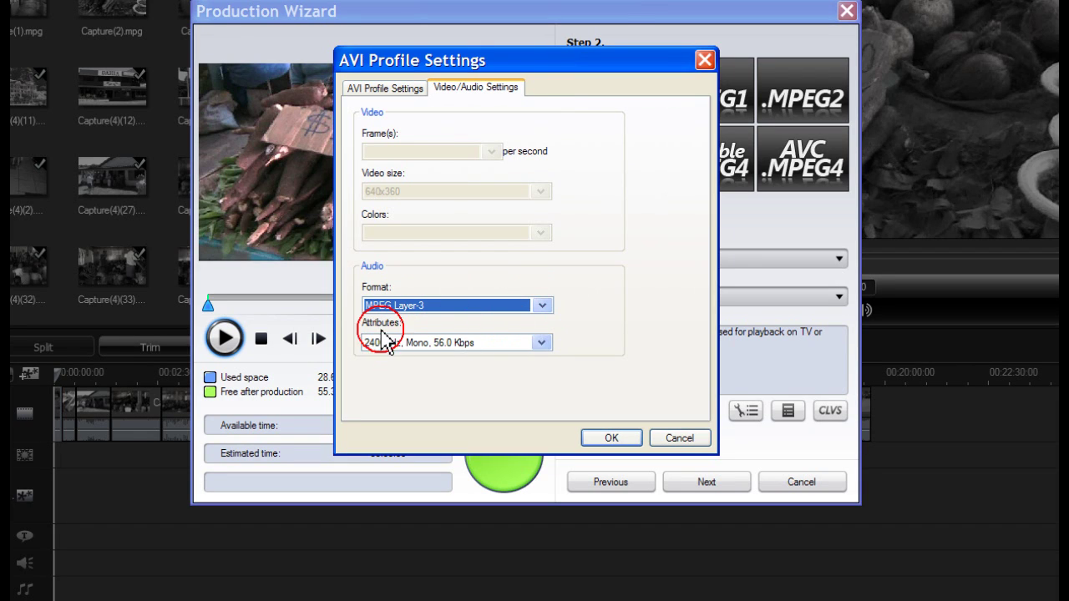
left_click(543, 344)
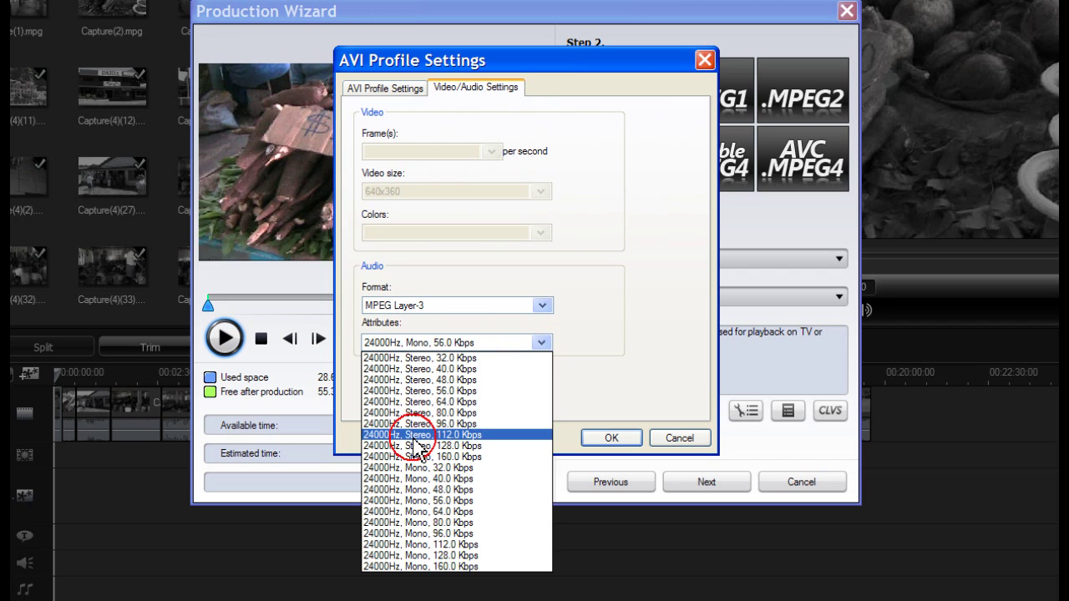
left_click(541, 344)
left_click(541, 305)
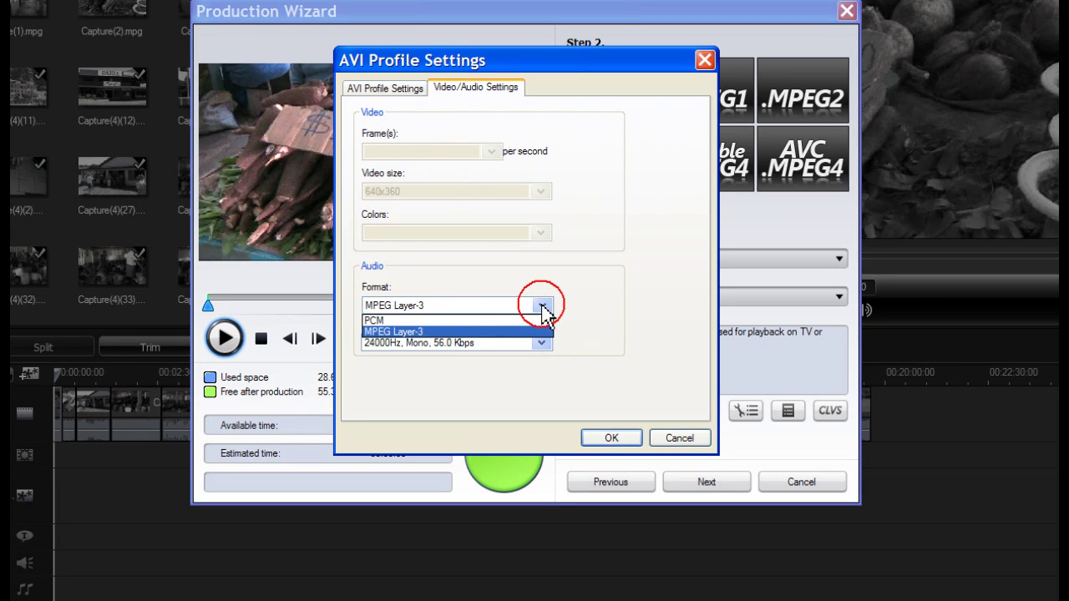
left_click(412, 320)
left_click(541, 344)
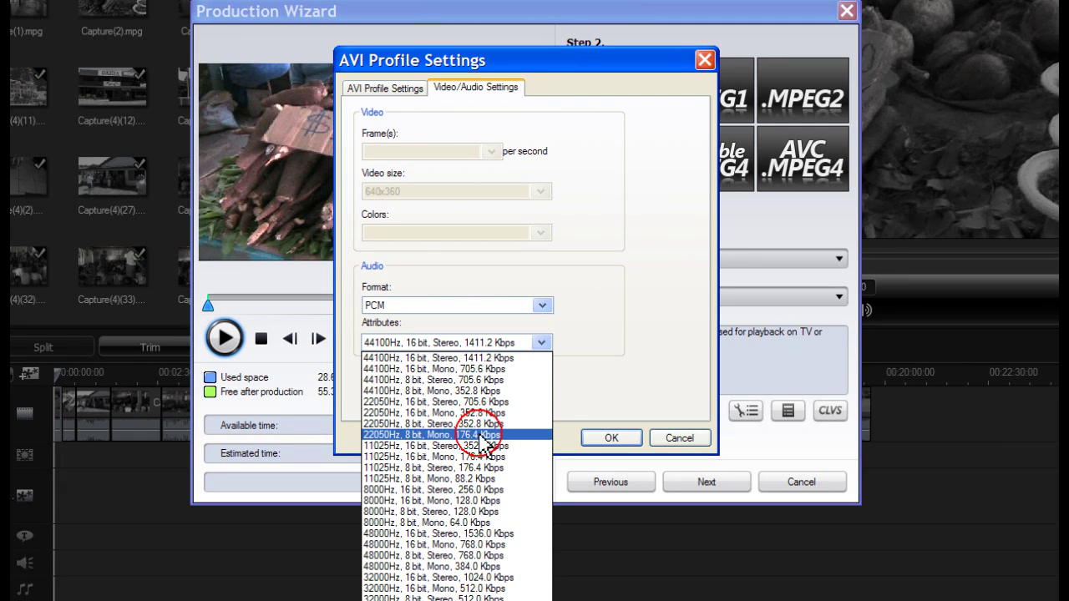
left_click(542, 343)
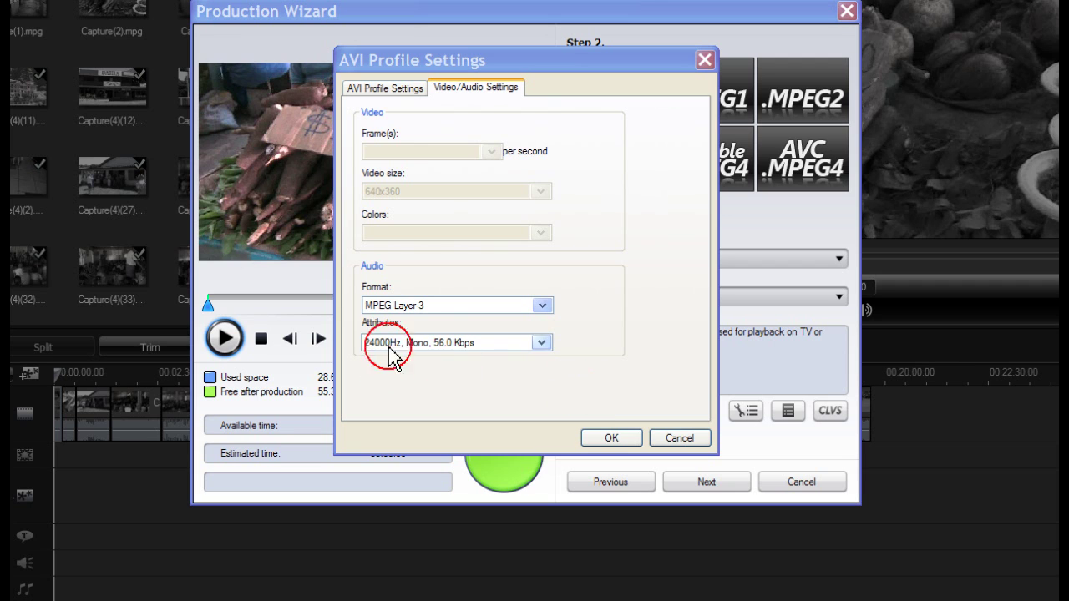
left_click(604, 440)
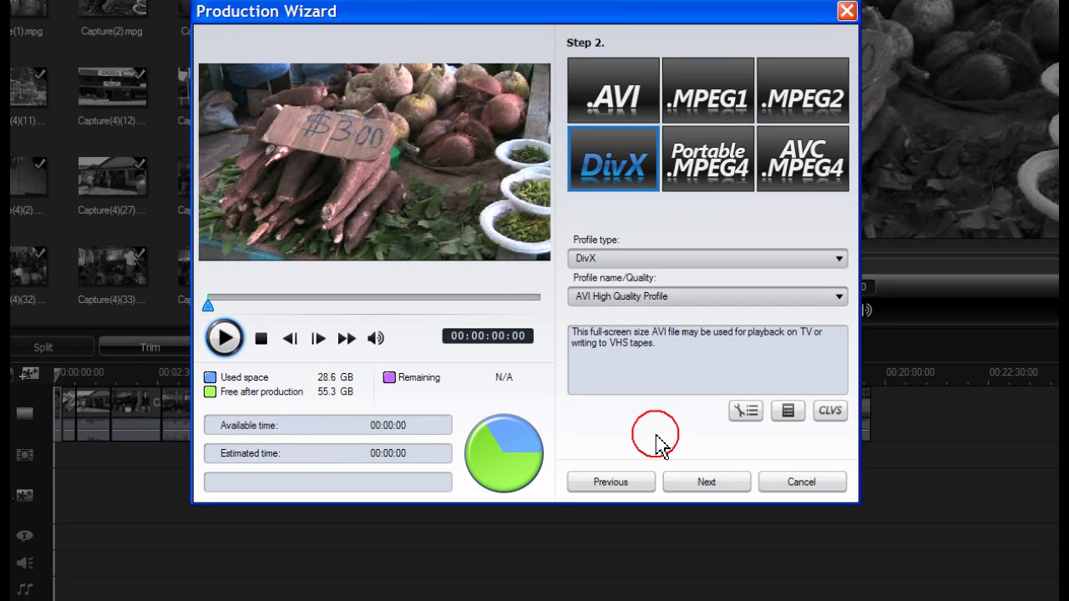
left_click(788, 411)
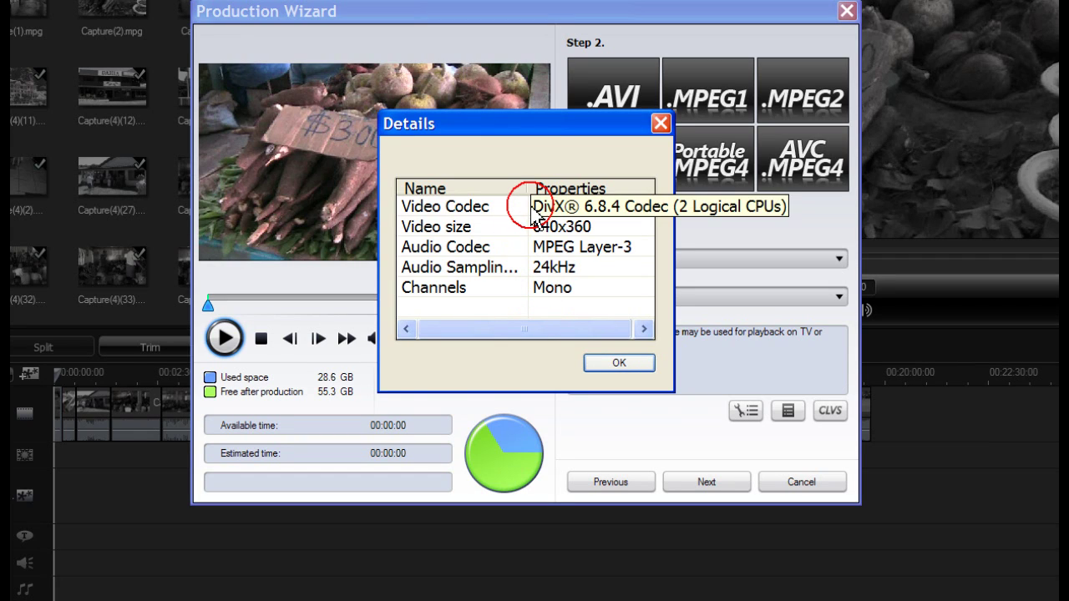
left_click(615, 366)
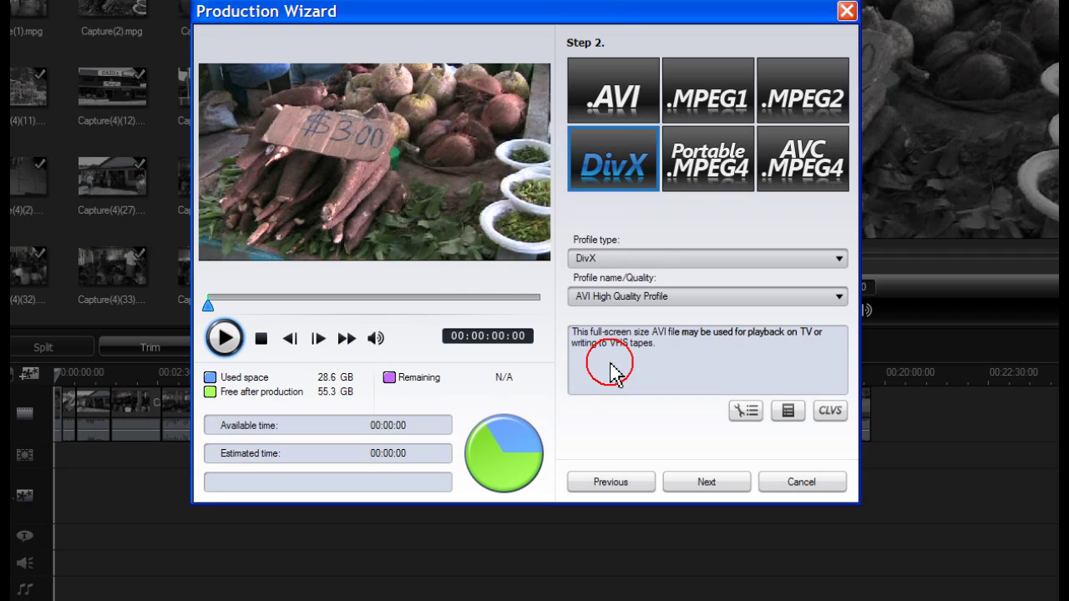
Choose Portable MPEG-4 with PSP-MPEG4 AVC and Best Quality PSP video (H.264), then open Text Display
left_click(706, 484)
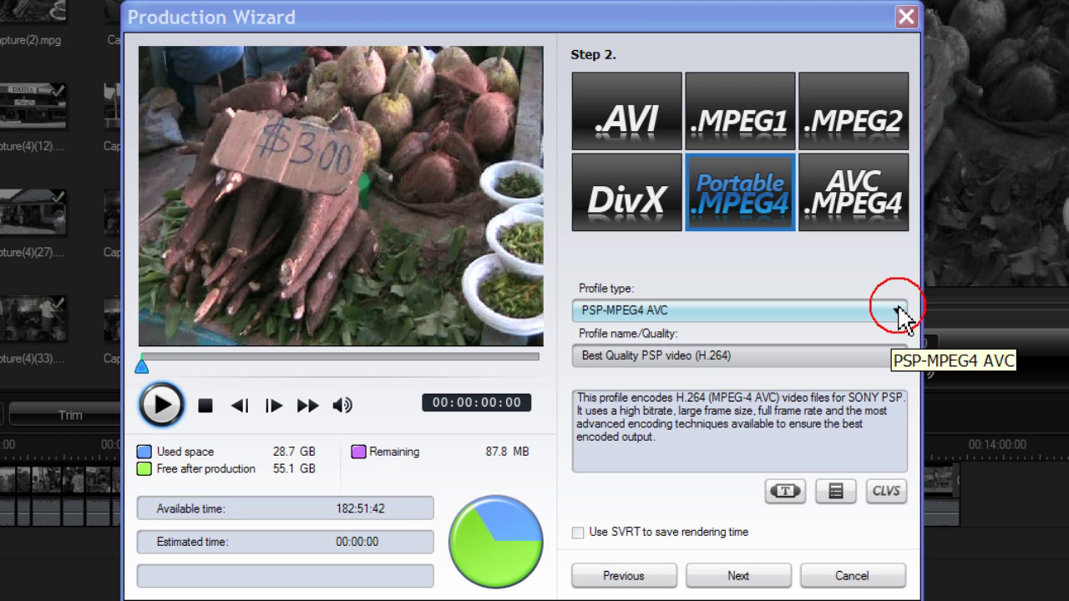
left_click(899, 309)
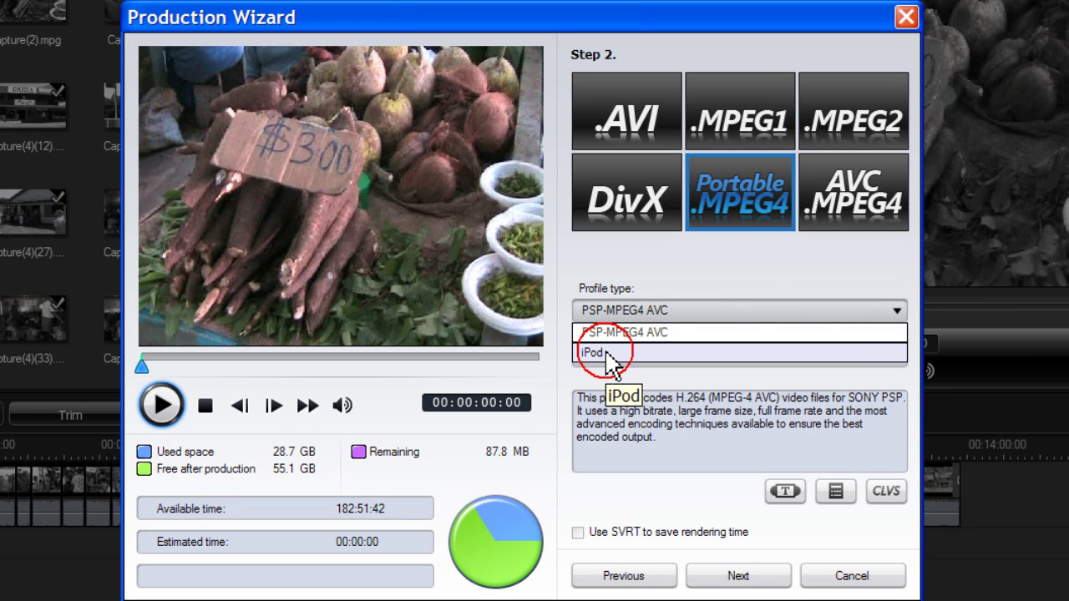
left_click(794, 334)
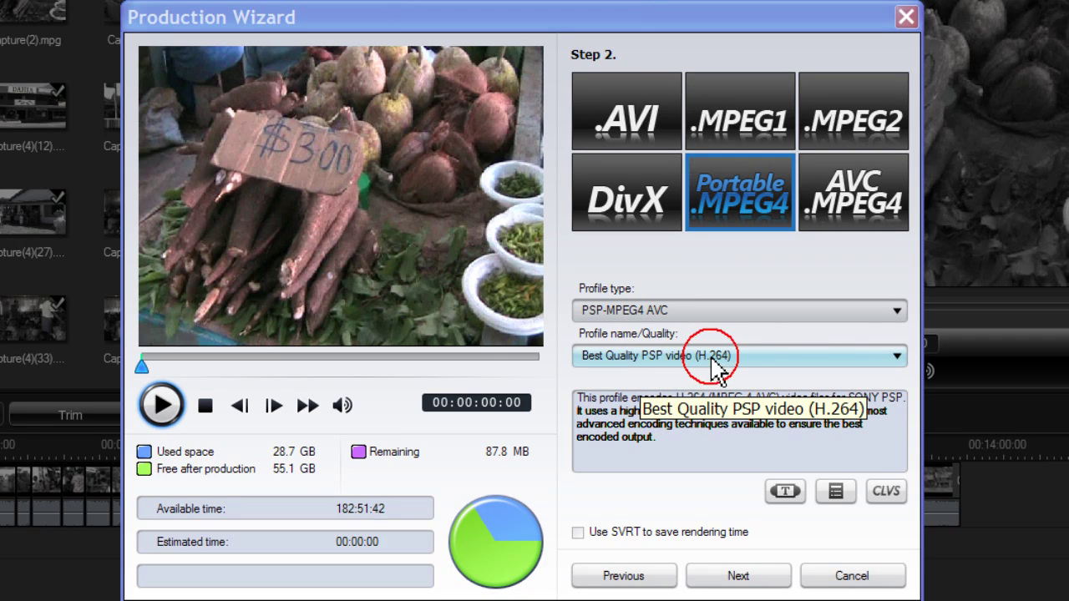
left_click(897, 358)
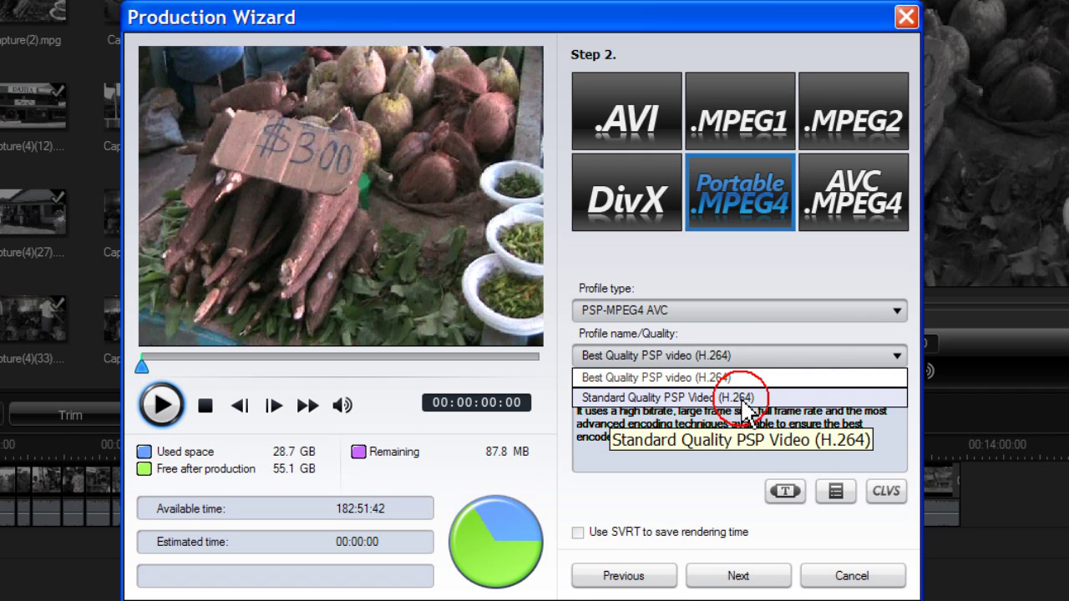
left_click(797, 533)
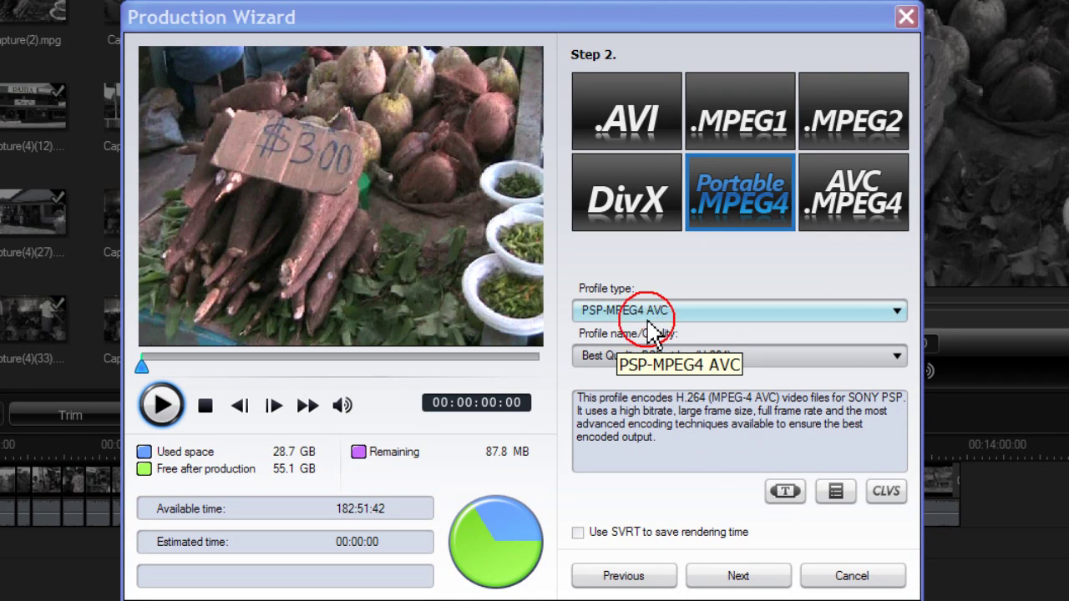
left_click(785, 501)
left_click(785, 494)
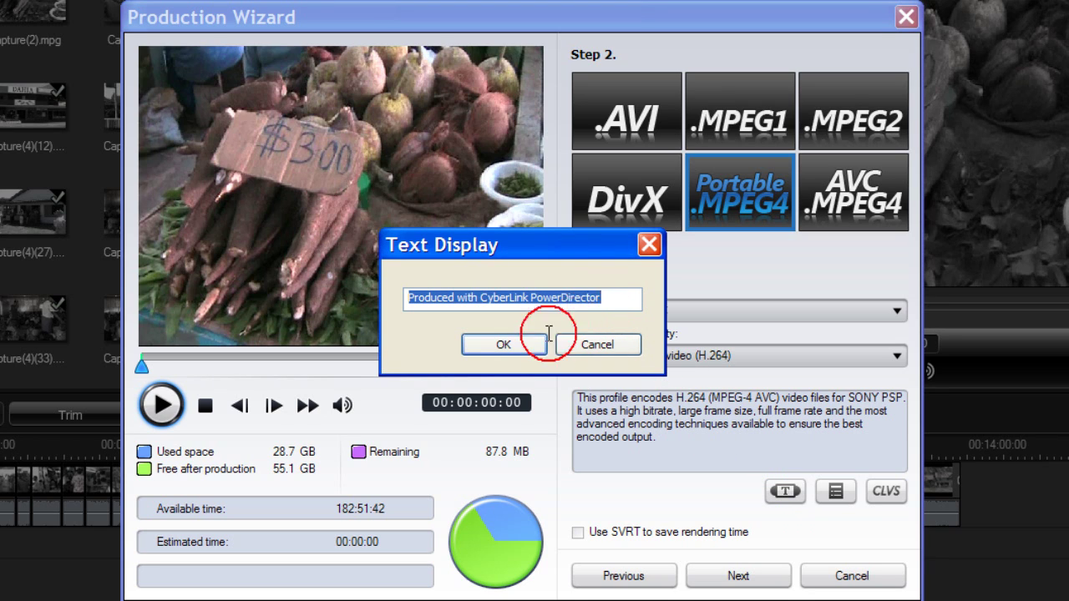
Close the Text Display dialog, leaving the on-video text unchanged
left_click(505, 346)
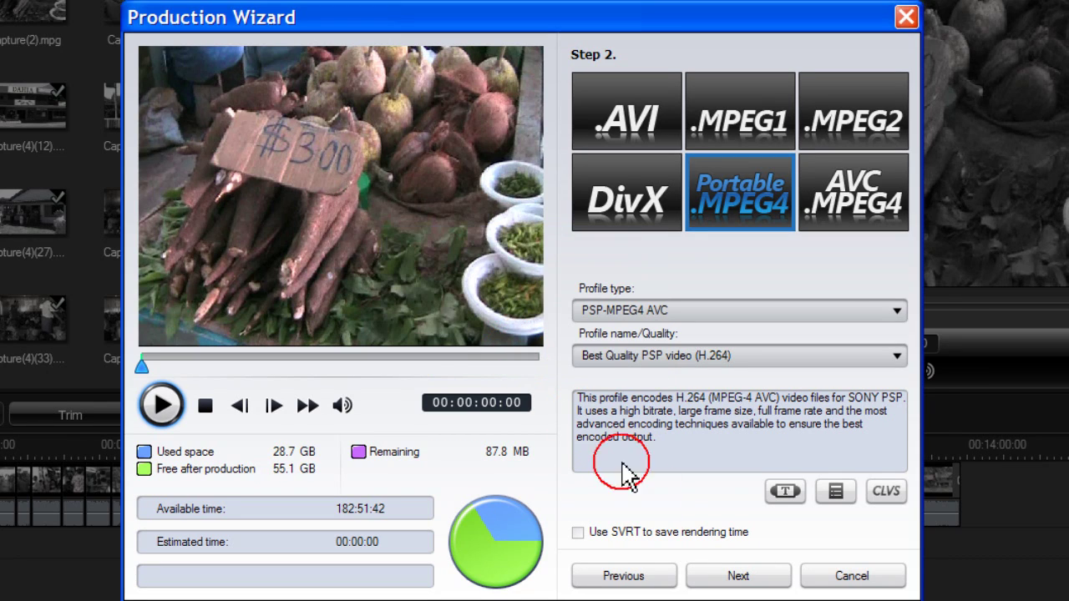